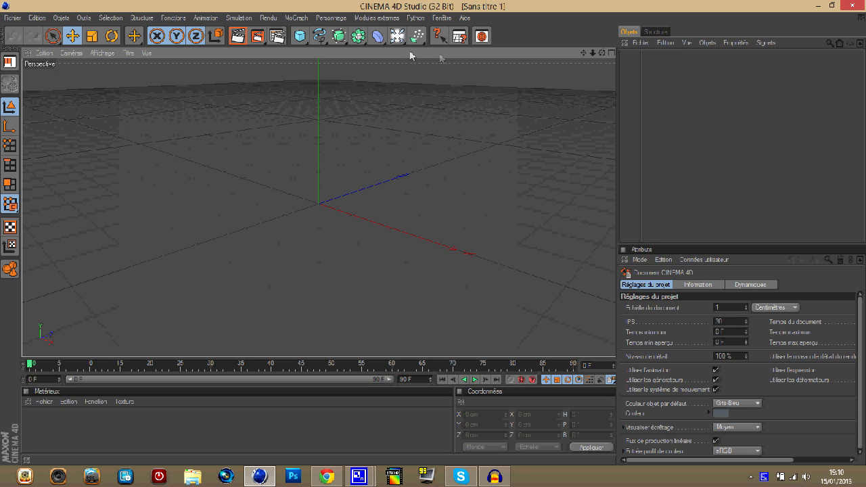
{"action": "left_click", "coordinate": [290, 18]}
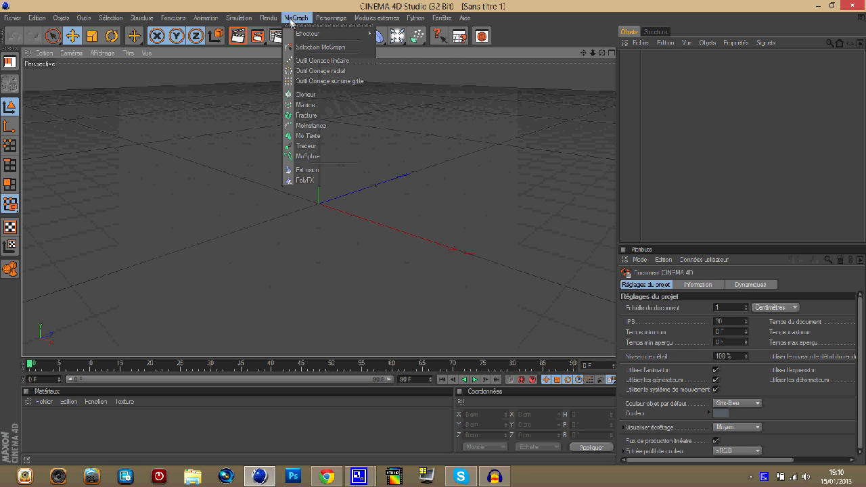
{"action": "left_click", "coordinate": [294, 18]}
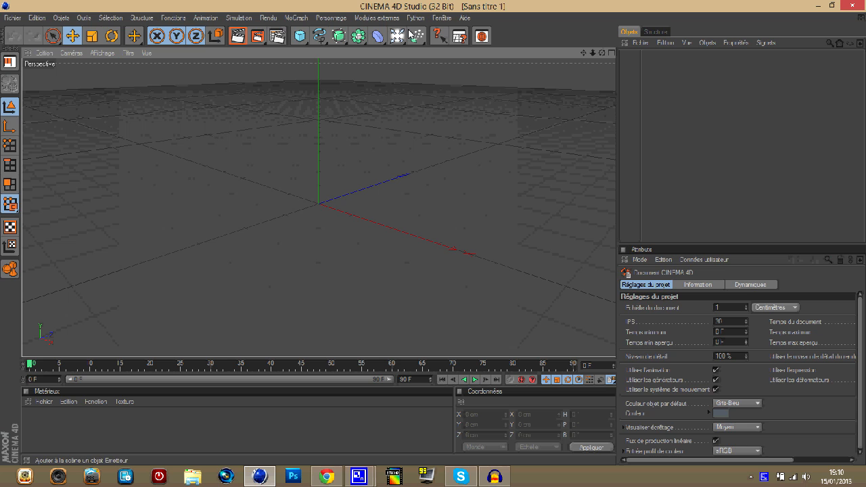
{"action": "left_click", "coordinate": [300, 35]}
{"action": "mouse_move", "coordinate": [299, 36]}
{"action": "left_mouse_down"}
{"action": "mouse_move", "coordinate": [314, 42]}
{"action": "mouse_move", "coordinate": [298, 33]}
{"action": "left_mouse_up"}
{"action": "left_click_drag", "start_coordinate": [399, 38], "coordinate": [418, 46]}
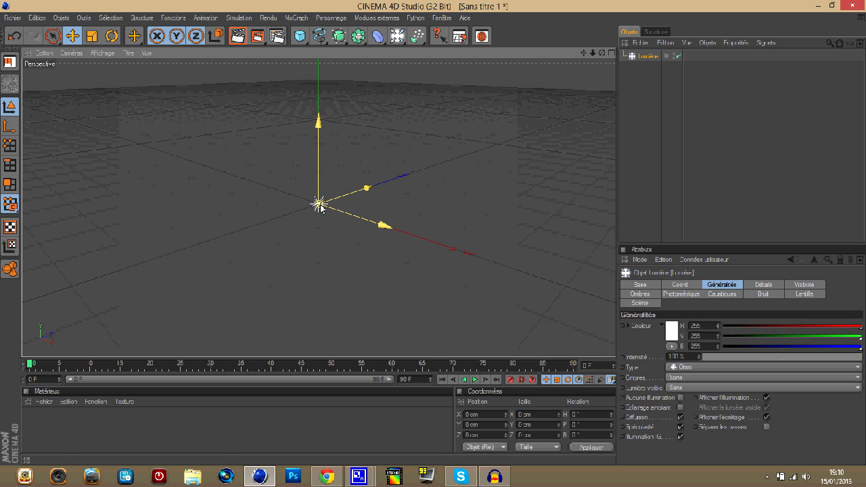
{"action": "key", "text": "Delete"}
{"action": "left_click", "coordinate": [302, 36]}
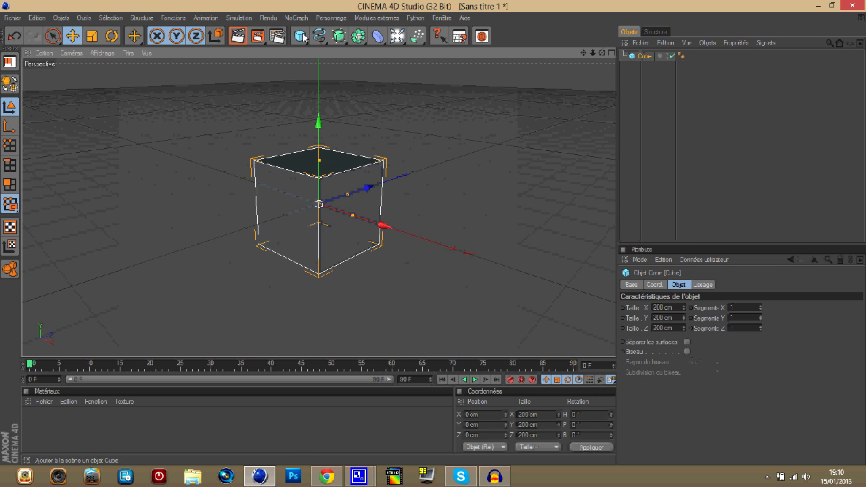
{"action": "key", "text": "Delete"}
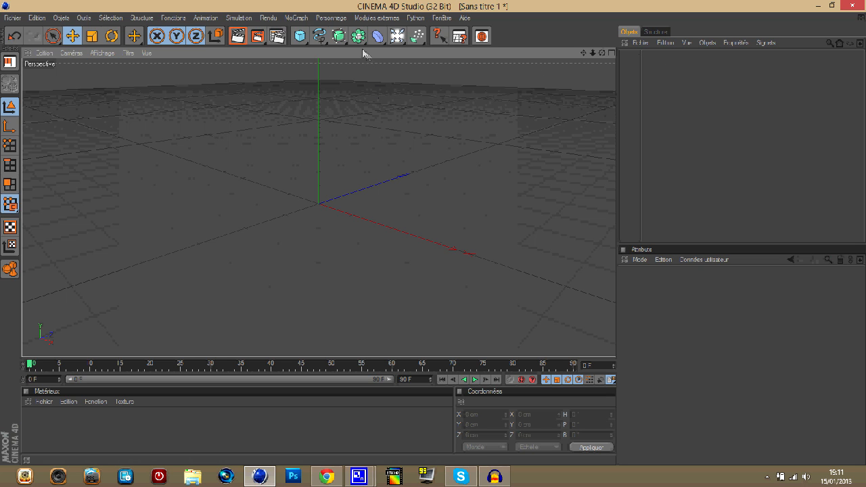
{"action": "left_click", "coordinate": [300, 36]}
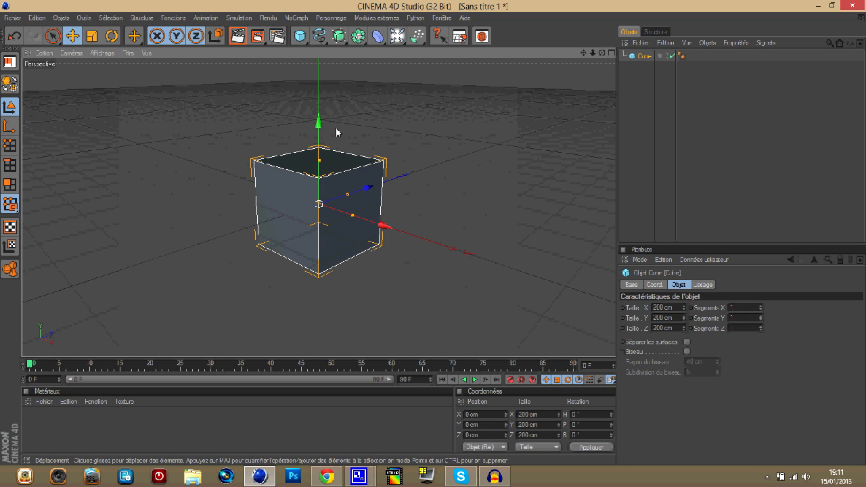
{"action": "key", "text": "Delete"}
- Add a MoText object to the scene and set its text to KZ
{"action": "left_click", "coordinate": [301, 17]}
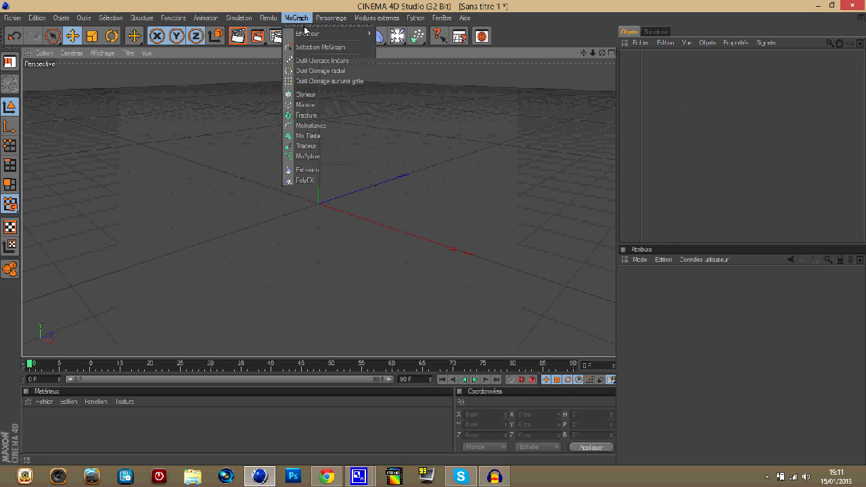
{"action": "left_click", "coordinate": [334, 128]}
{"action": "left_click", "coordinate": [683, 341]}
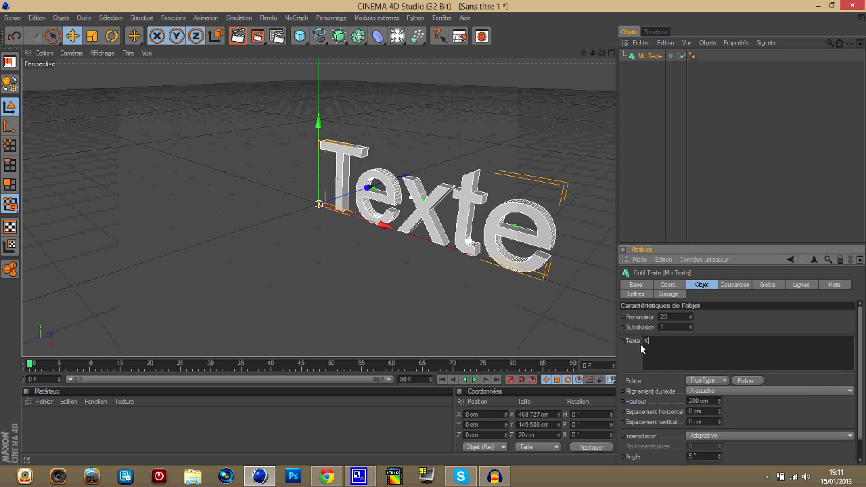
{"action": "left_click", "coordinate": [692, 199]}
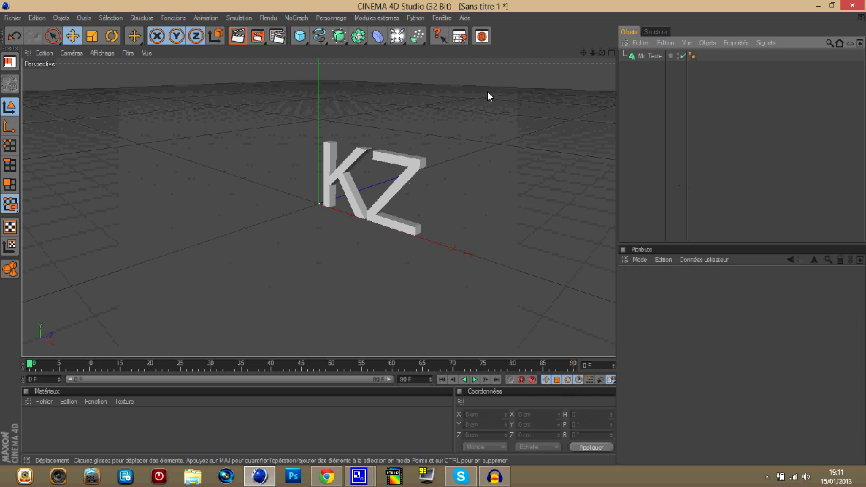
{"action": "left_click", "coordinate": [354, 187]}
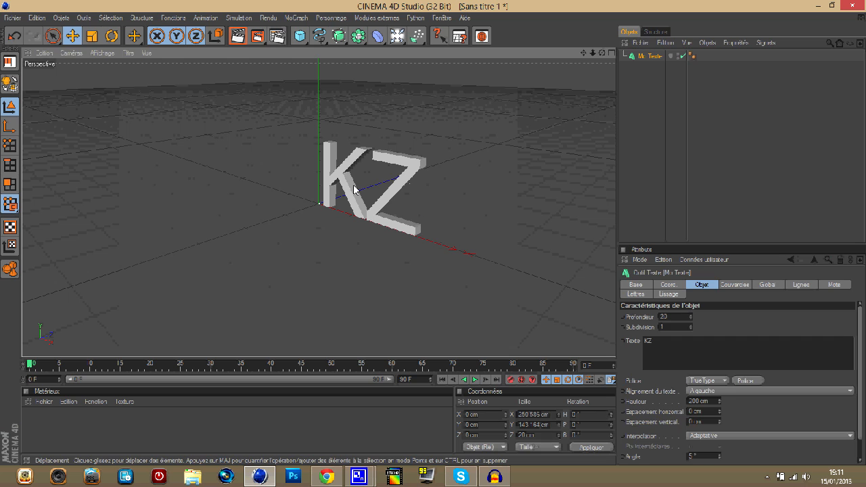
- Change the font of the KZ text to Xirod
{"action": "left_click", "coordinate": [747, 380]}
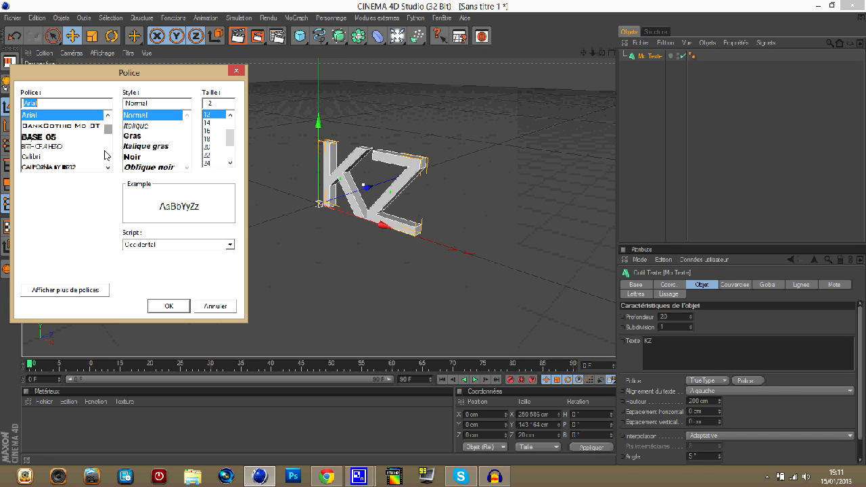
{"action": "left_click_drag", "start_coordinate": [108, 130], "coordinate": [108, 161]}
{"action": "left_click", "coordinate": [76, 167]}
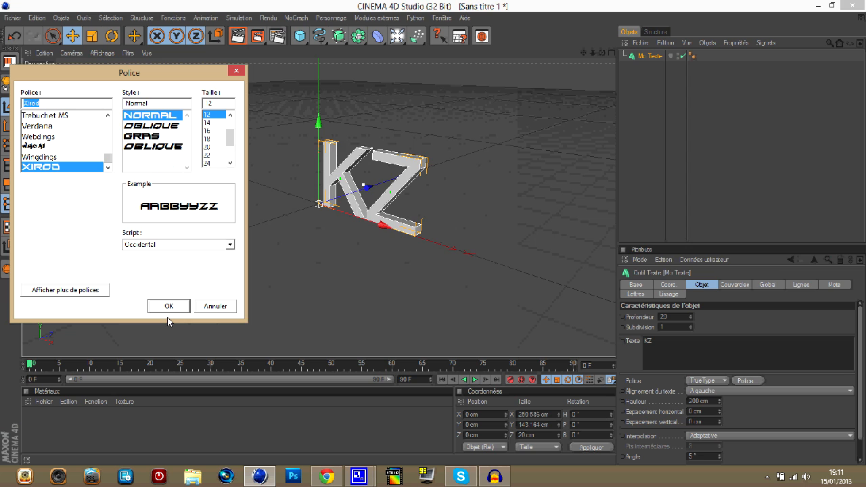
{"action": "left_click", "coordinate": [169, 307]}
- Move the KZ text to about -17.7 cm on X, and try a free rotation before undoing it
{"action": "left_click_drag", "start_coordinate": [379, 233], "coordinate": [366, 228]}
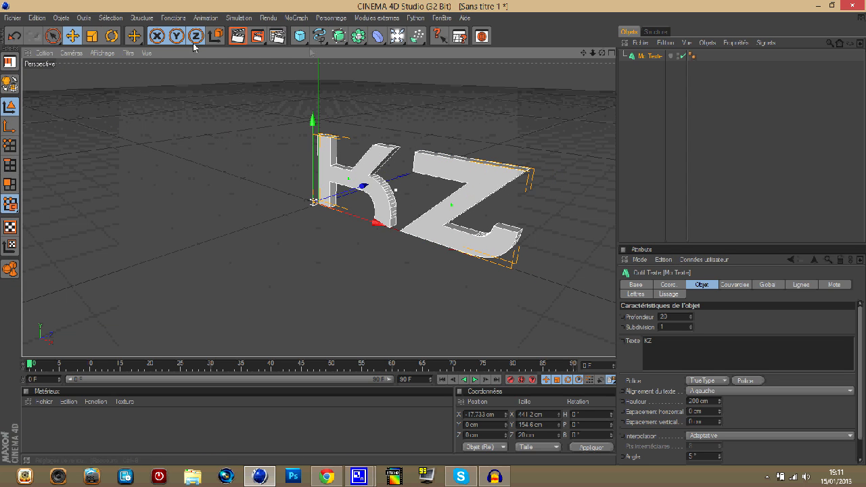
{"action": "left_click", "coordinate": [112, 36]}
{"action": "left_click_drag", "start_coordinate": [308, 204], "coordinate": [334, 203]}
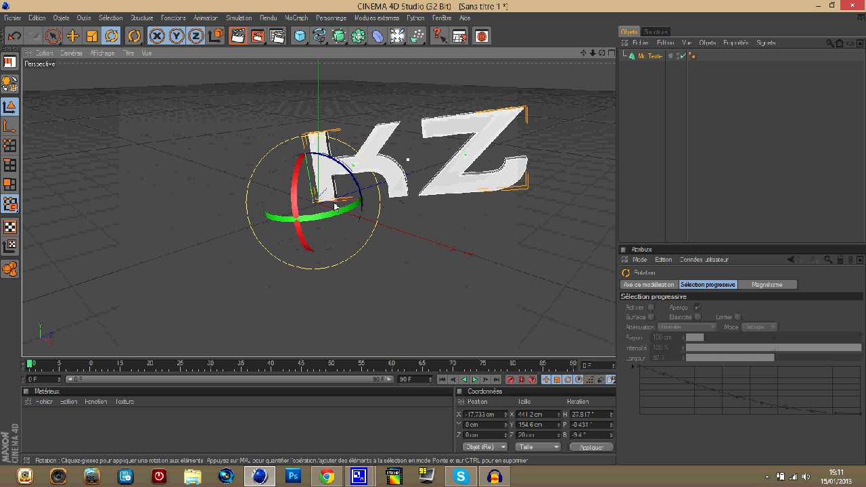
{"action": "left_click", "coordinate": [13, 37]}
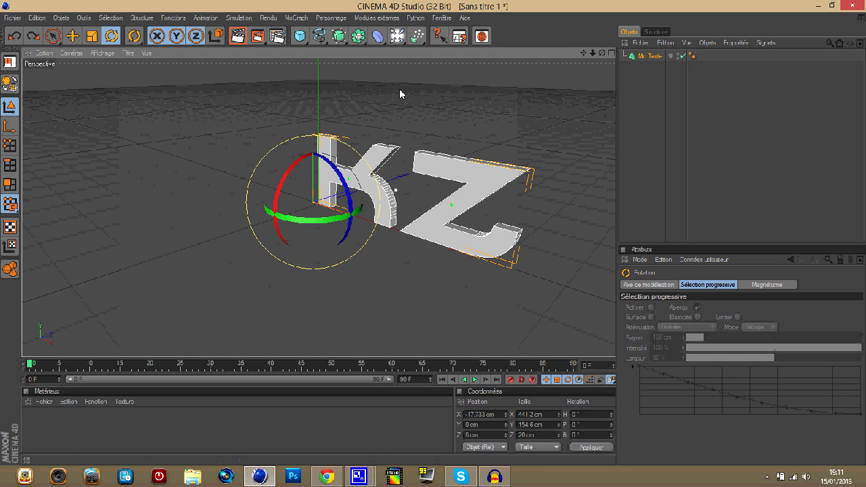
- Delete the KZ text object from the scene
{"action": "left_click", "coordinate": [73, 36]}
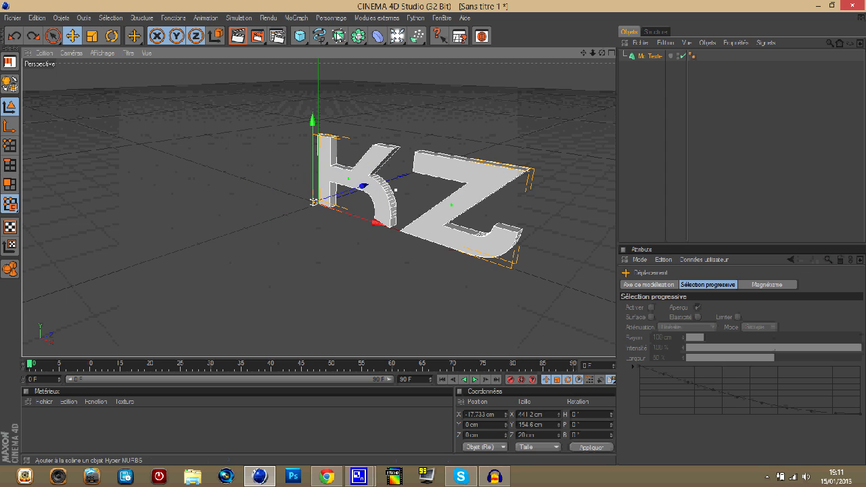
{"action": "left_click", "coordinate": [645, 56]}
{"action": "key", "text": "Delete"}
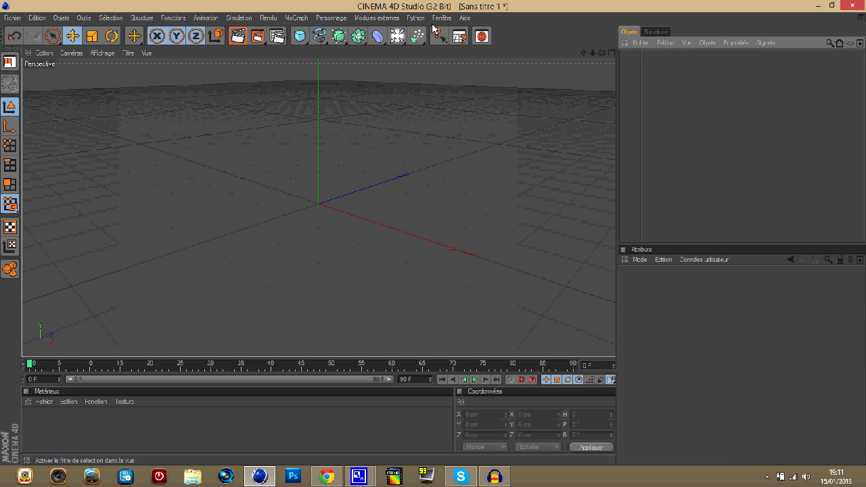
- Add a torus and resize it into a thinner ring about 570 cm across and about 53 cm thick
{"action": "left_click", "coordinate": [302, 36]}
{"action": "left_click", "coordinate": [300, 36]}
{"action": "left_click", "coordinate": [557, 84]}
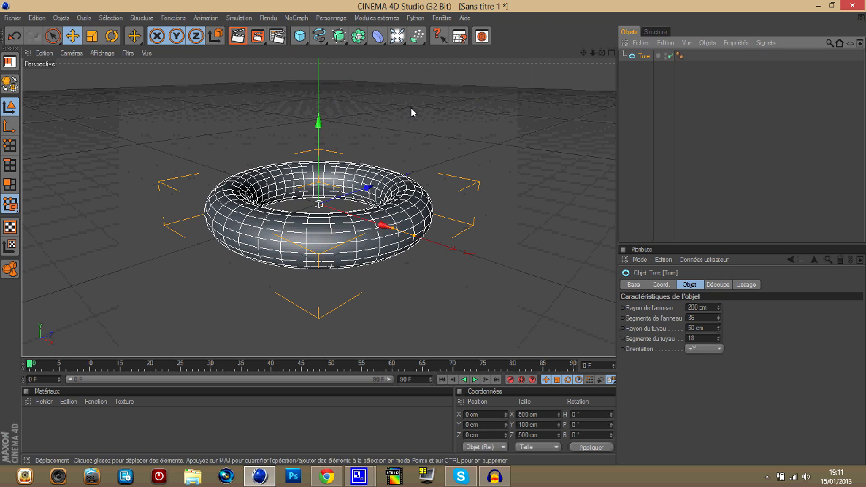
{"action": "left_click", "coordinate": [92, 36]}
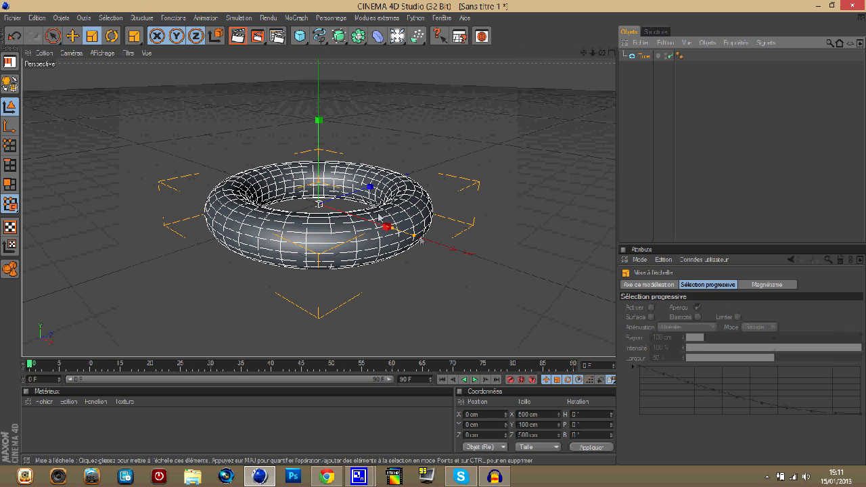
{"action": "left_click_drag", "start_coordinate": [411, 237], "coordinate": [429, 237]}
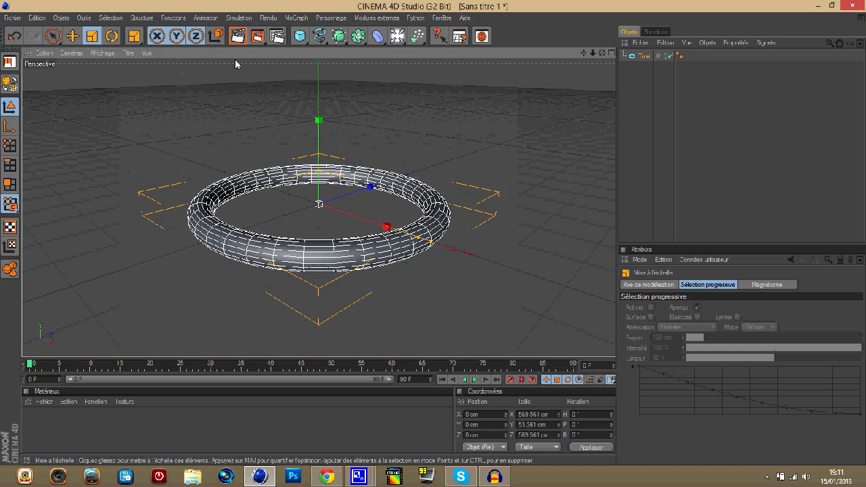
- Rotate the torus upright to a pitch of about -90.3° so the ring faces the front
{"action": "key", "text": "r"}
{"action": "left_click_drag", "start_coordinate": [283, 197], "coordinate": [335, 159]}
{"action": "left_click_drag", "start_coordinate": [601, 53], "coordinate": [428, 233]}
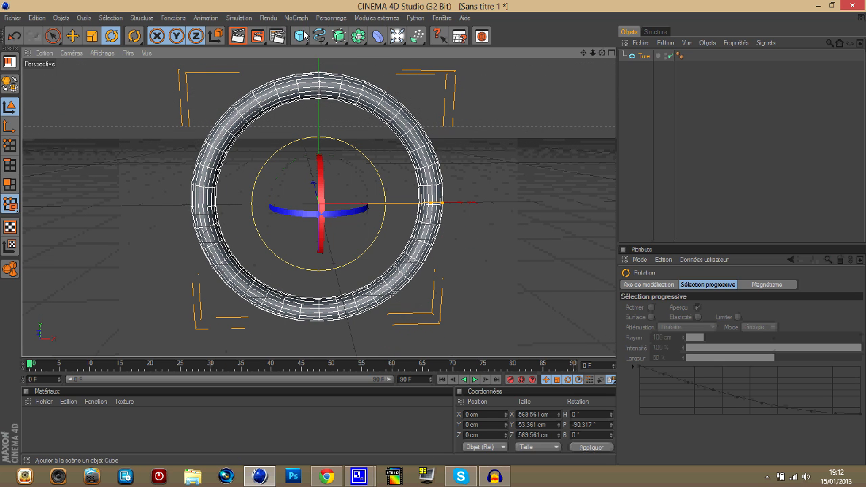
- Add a sphere at the ring's centre and scale it to about 465.5 cm in diameter to fill the opening
{"action": "left_click", "coordinate": [301, 36]}
{"action": "left_click", "coordinate": [401, 48]}
{"action": "key", "text": "t"}
{"action": "left_click_drag", "start_coordinate": [329, 150], "coordinate": [440, 238]}
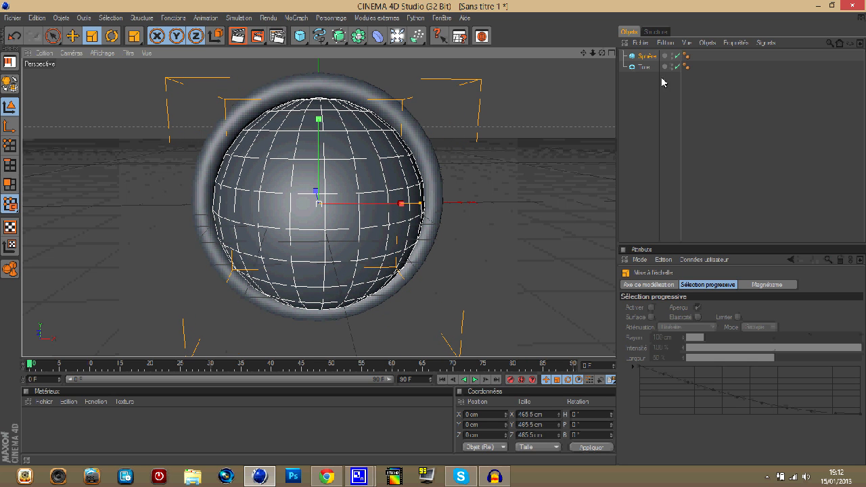
- Flatten the sphere by setting its Z scale to 0.44
{"action": "left_click", "coordinate": [647, 56]}
{"action": "left_click", "coordinate": [702, 284]}
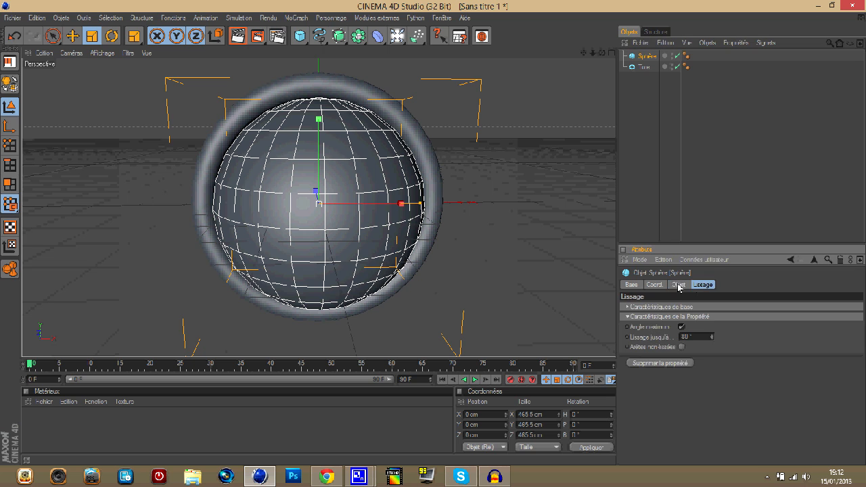
{"action": "left_click", "coordinate": [654, 285]}
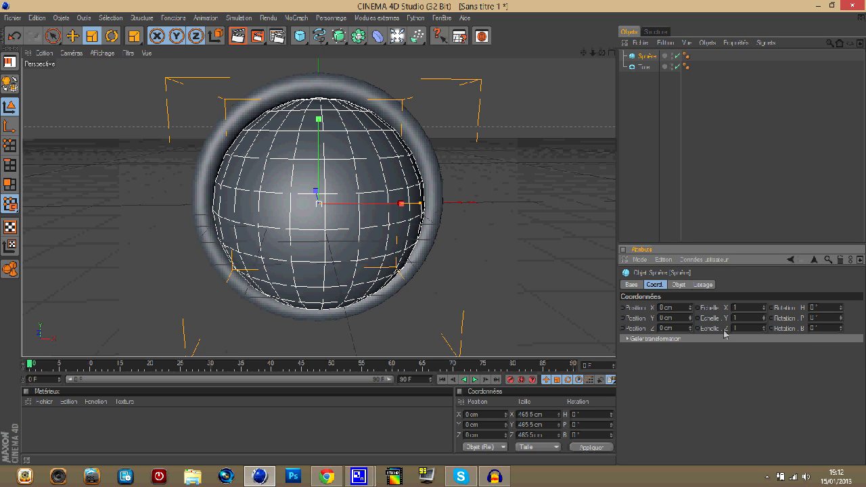
{"action": "mouse_move", "coordinate": [602, 53]}
{"action": "left_mouse_down"}
{"action": "mouse_move", "coordinate": [434, 237]}
{"action": "mouse_move", "coordinate": [604, 59]}
{"action": "left_mouse_up"}
{"action": "left_click_drag", "start_coordinate": [765, 329], "coordinate": [767, 333]}
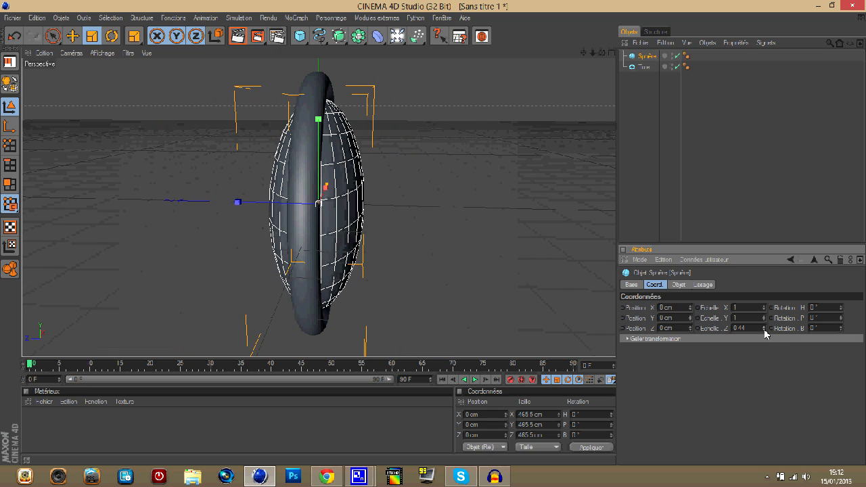
{"action": "left_click_drag", "start_coordinate": [604, 54], "coordinate": [434, 237]}
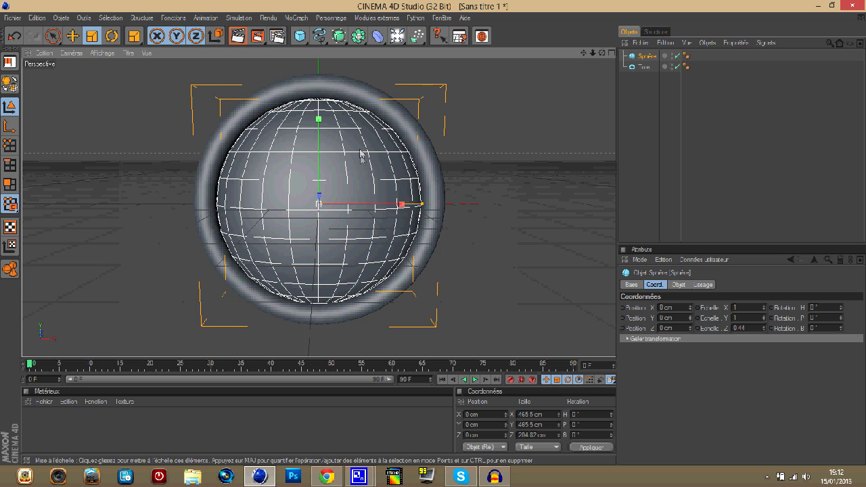
- Make the flattened sphere editable and switch to polygon mode
{"action": "left_click", "coordinate": [298, 18]}
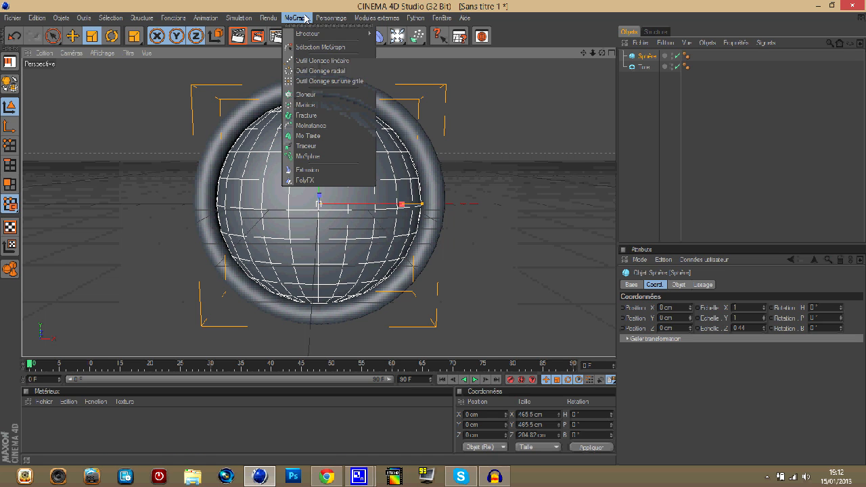
{"action": "left_click", "coordinate": [306, 18]}
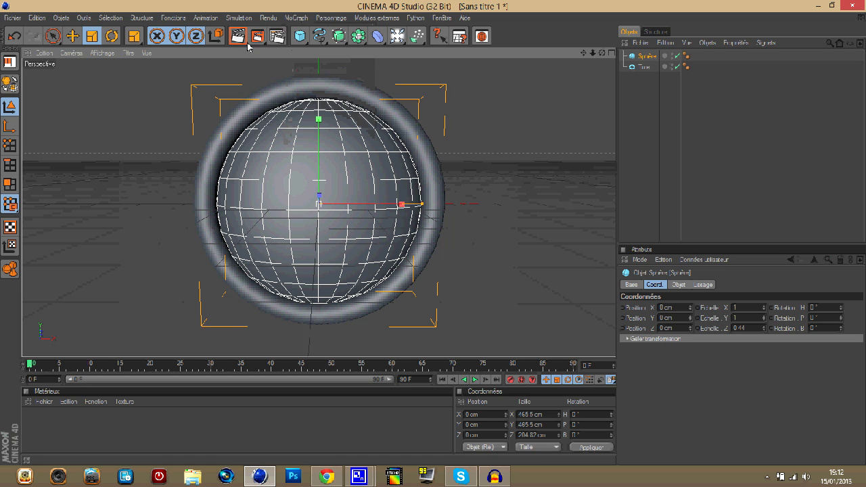
{"action": "left_click", "coordinate": [11, 84]}
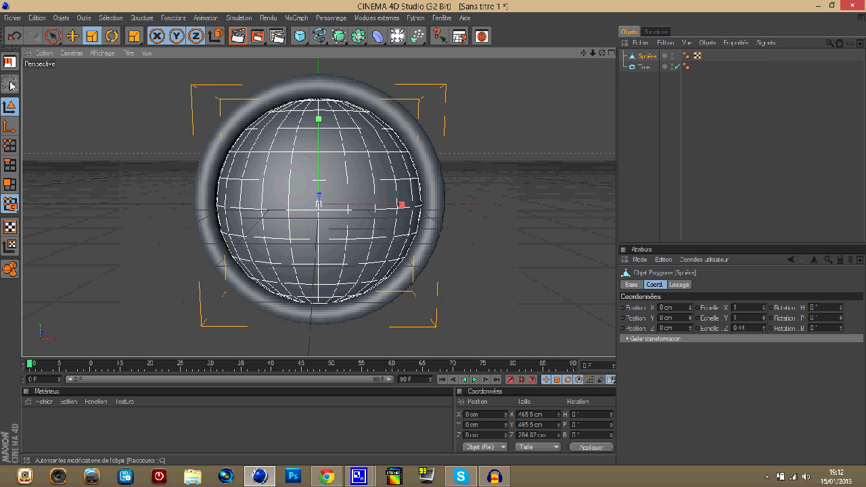
{"action": "left_click", "coordinate": [9, 186]}
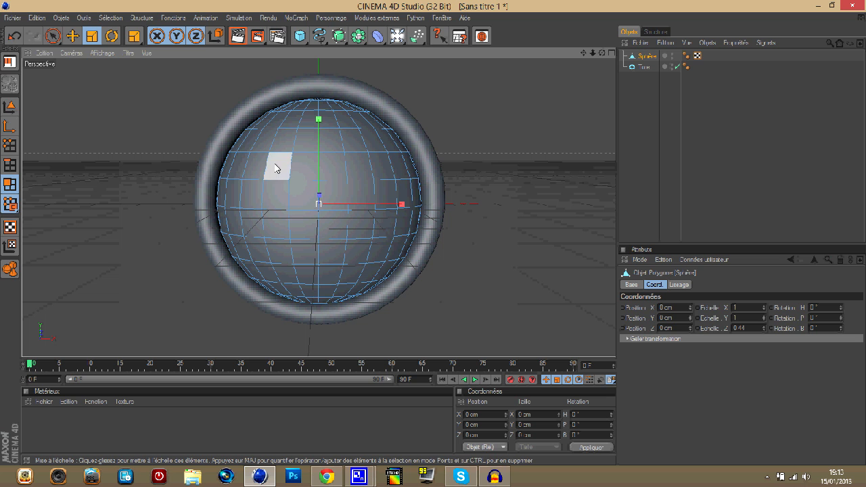
- Convert the torus into an editable polygon object
{"action": "left_click", "coordinate": [644, 68]}
{"action": "scroll", "coordinate": [267, 110], "scroll_direction": "up", "scroll_amount": 3}
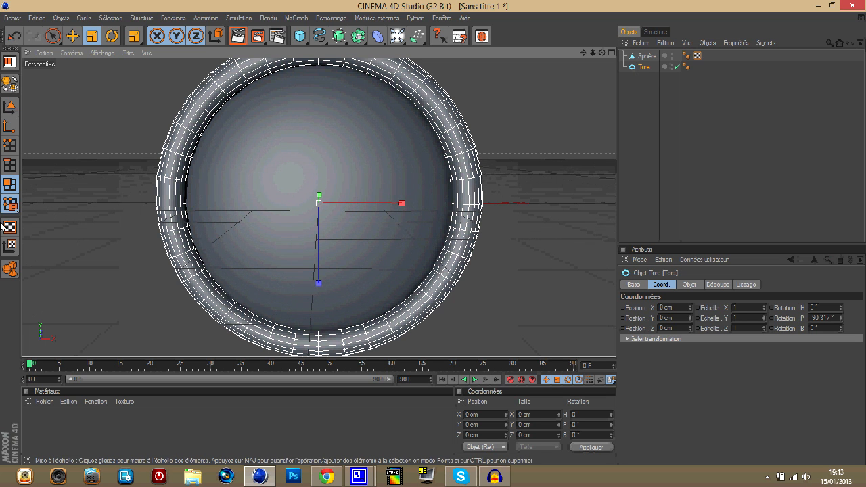
{"action": "left_click", "coordinate": [10, 85]}
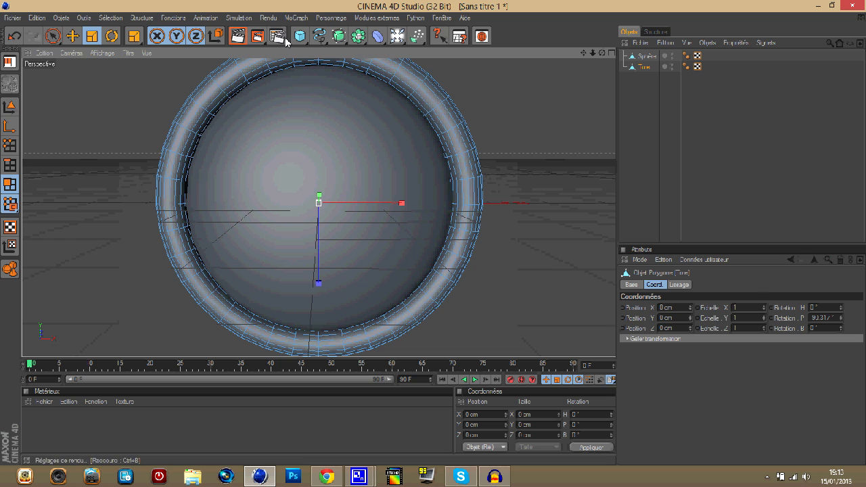
- Select every second polygon along one front loop of the torus, from its upper left around to its lower right
{"action": "left_click_drag", "start_coordinate": [603, 53], "coordinate": [460, 222]}
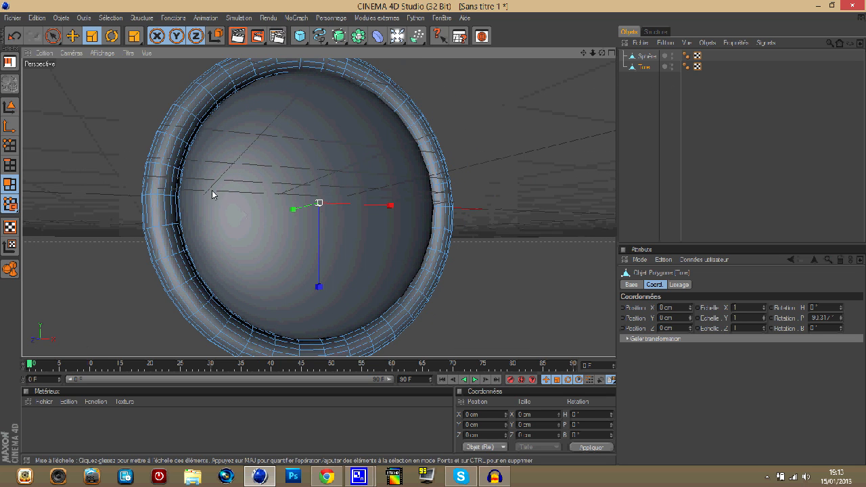
{"action": "left_click", "coordinate": [173, 125]}
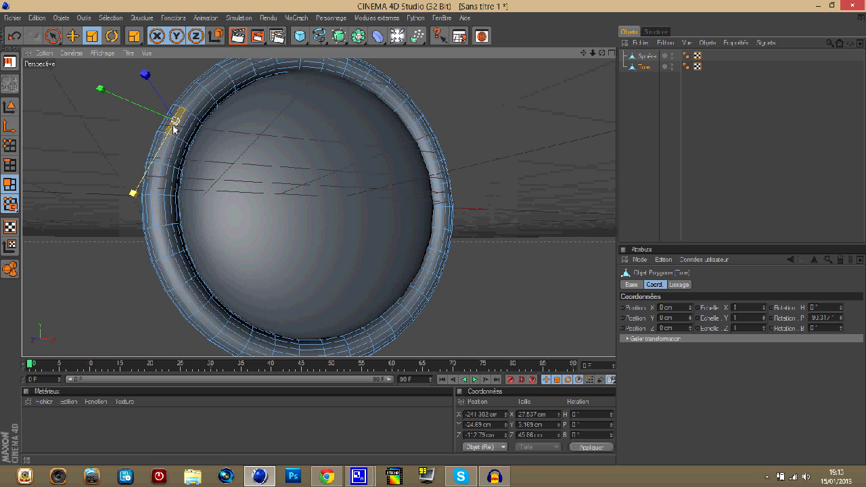
{"action": "left_click", "coordinate": [156, 181], "text": "shift"}
{"action": "left_click", "coordinate": [159, 240], "text": "shift"}
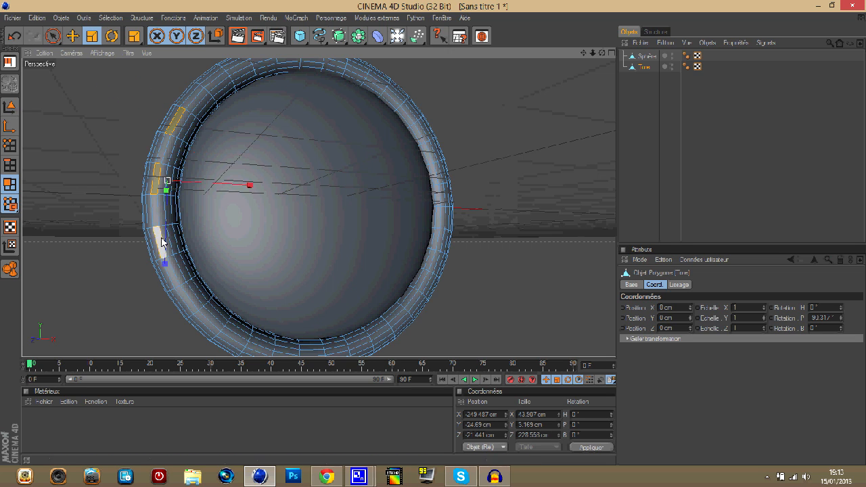
{"action": "left_click", "coordinate": [186, 300], "text": "shift"}
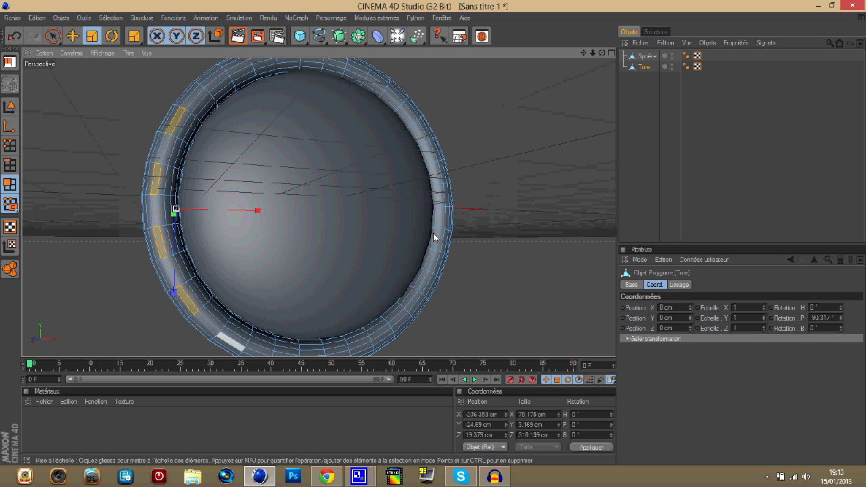
{"action": "left_click", "coordinate": [230, 342], "text": "shift"}
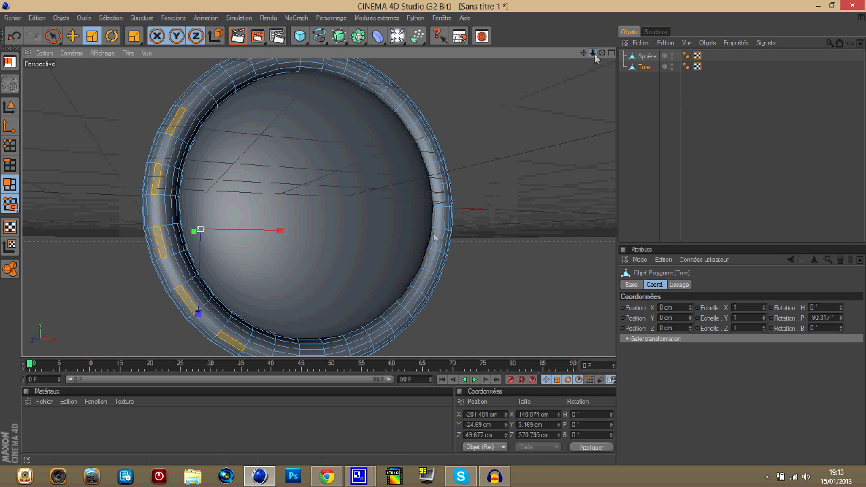
{"action": "left_click_drag", "start_coordinate": [593, 53], "coordinate": [555, 54]}
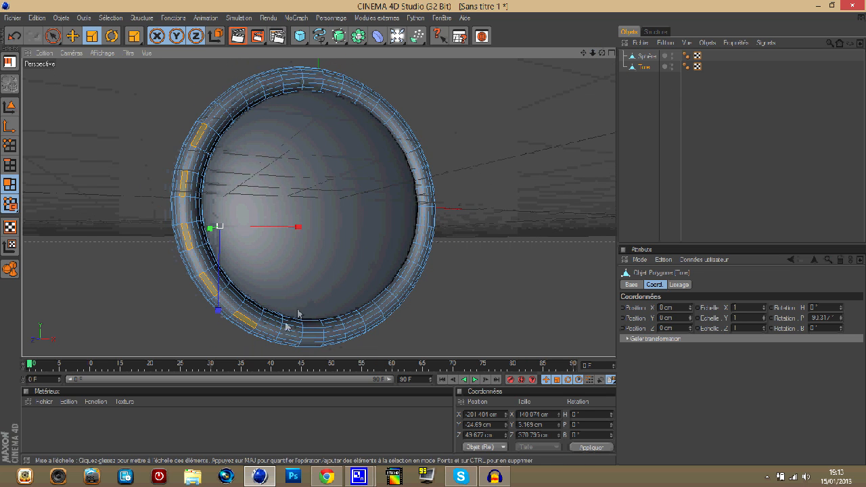
{"action": "left_click", "coordinate": [289, 341], "text": "shift"}
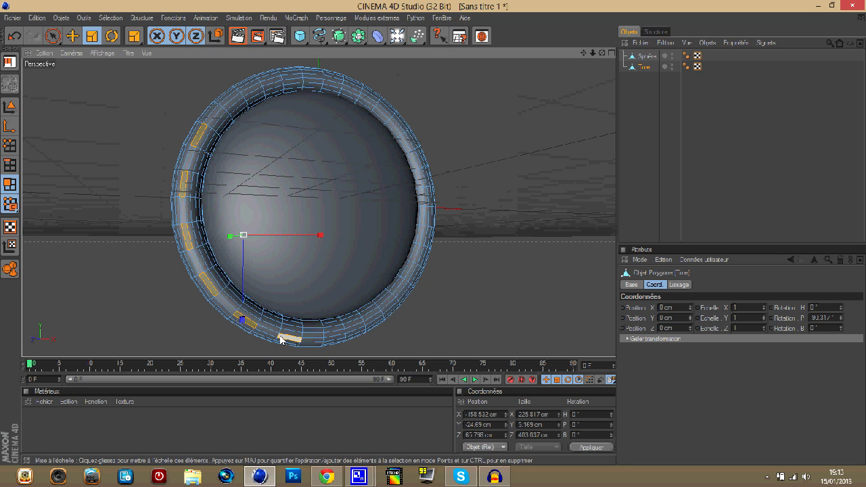
{"action": "left_click", "coordinate": [333, 340], "text": "shift"}
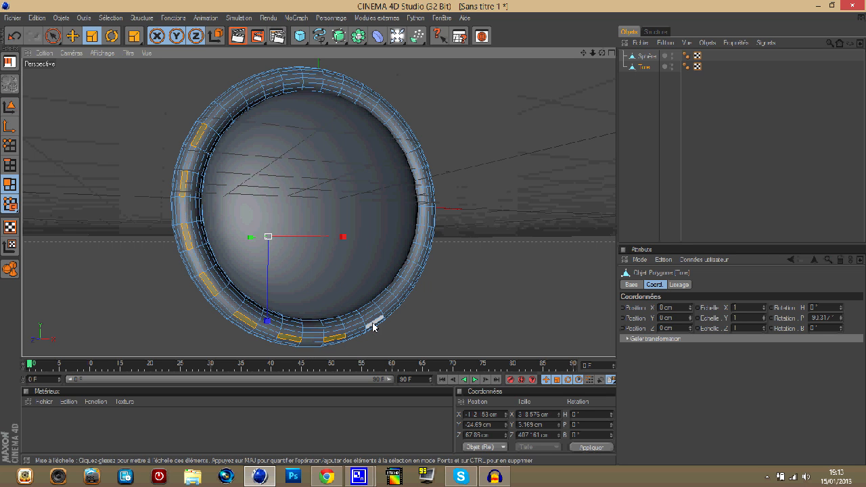
{"action": "left_click", "coordinate": [375, 323], "text": "shift"}
- Extend the alternating polygon selection up the torus's right side and over its top to complete the loop
{"action": "left_click_drag", "start_coordinate": [594, 53], "coordinate": [413, 31]}
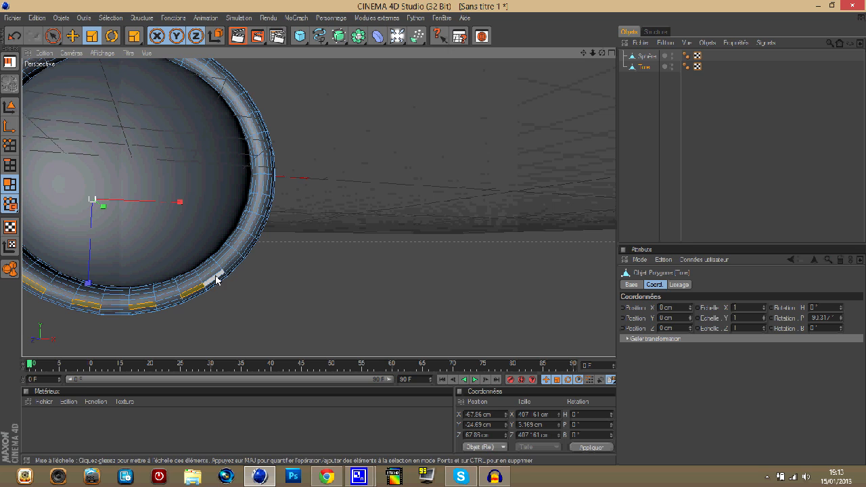
{"action": "left_click", "coordinate": [228, 269], "text": "shift"}
{"action": "left_click", "coordinate": [258, 224], "text": "shift"}
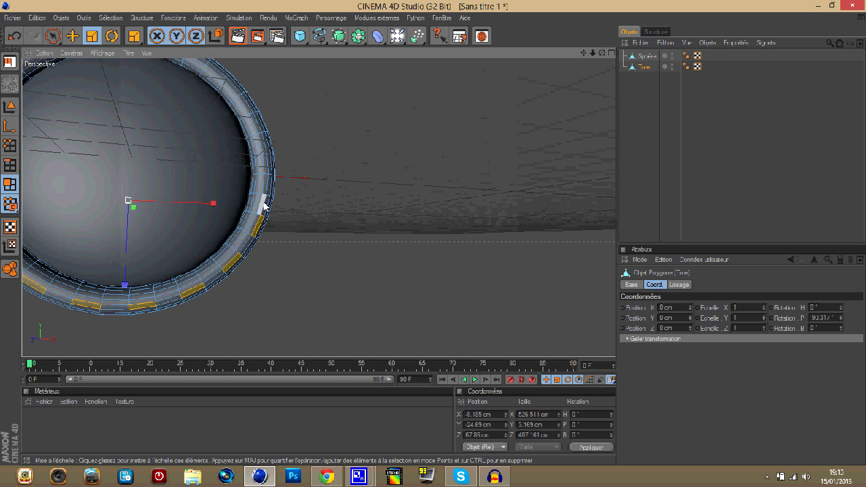
{"action": "left_click", "coordinate": [269, 183], "text": "shift"}
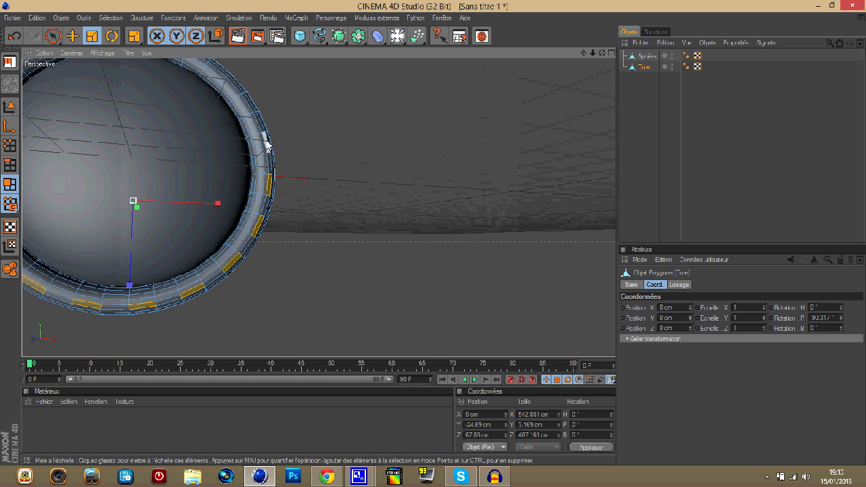
{"action": "left_click", "coordinate": [251, 104], "text": "shift"}
{"action": "left_click_drag", "start_coordinate": [602, 53], "coordinate": [436, 232]}
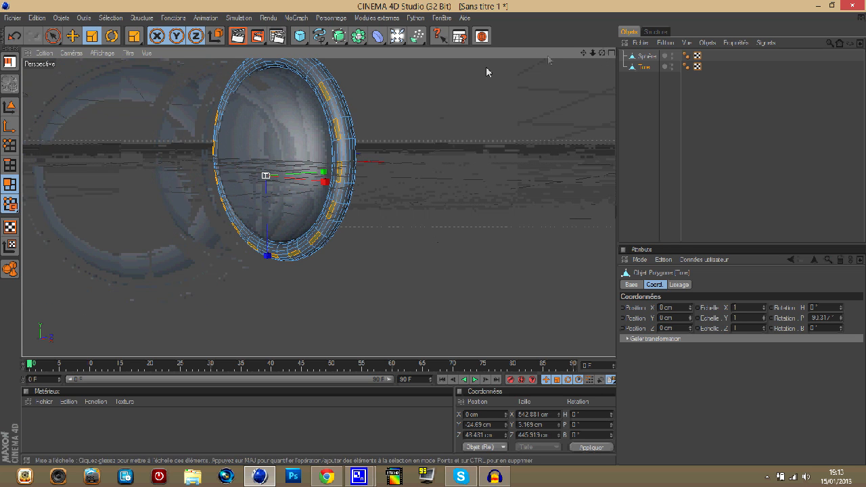
{"action": "left_click", "coordinate": [306, 67], "text": "shift"}
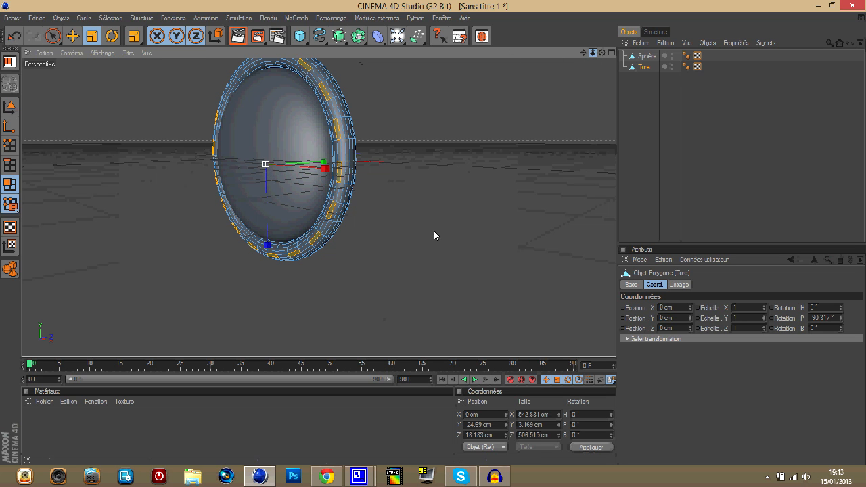
{"action": "left_click_drag", "start_coordinate": [434, 232], "coordinate": [436, 233]}
{"action": "left_click_drag", "start_coordinate": [584, 54], "coordinate": [434, 234]}
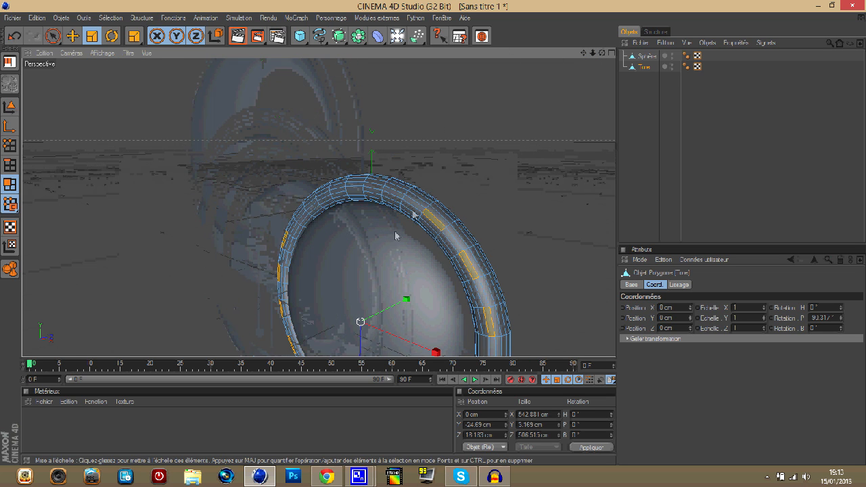
{"action": "left_click", "coordinate": [388, 189], "text": "shift"}
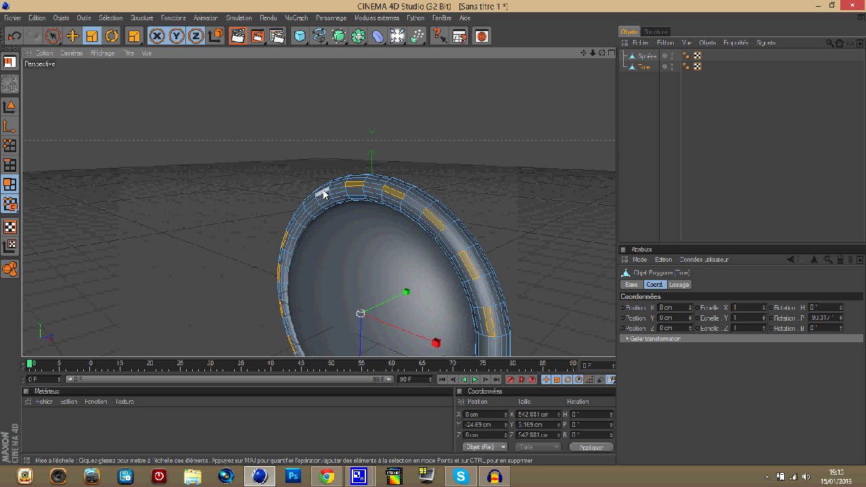
{"action": "scroll", "coordinate": [577, 101], "scroll_direction": "down", "scroll_amount": 3}
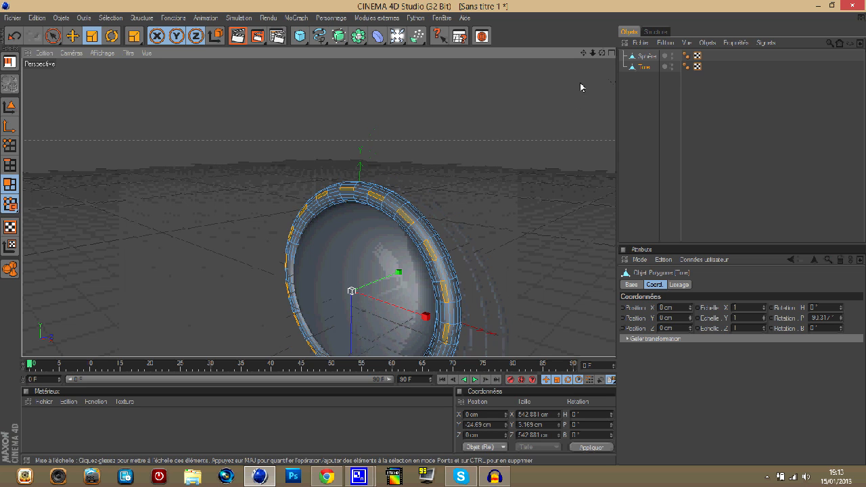
- Extrude the selected torus polygons outward with a uniform extrusion offset of about 117 cm
{"action": "left_click_drag", "start_coordinate": [604, 54], "coordinate": [438, 239]}
{"action": "right_click", "coordinate": [339, 128]}
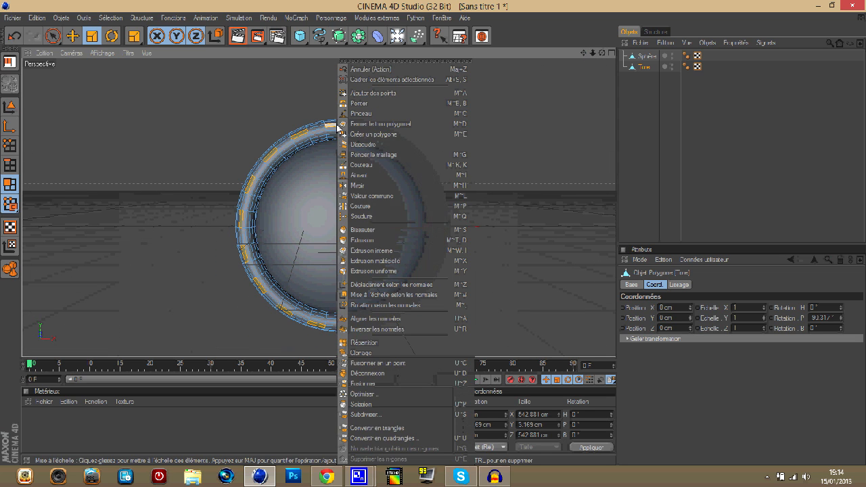
{"action": "left_click", "coordinate": [413, 271]}
{"action": "left_click_drag", "start_coordinate": [436, 236], "coordinate": [433, 237]}
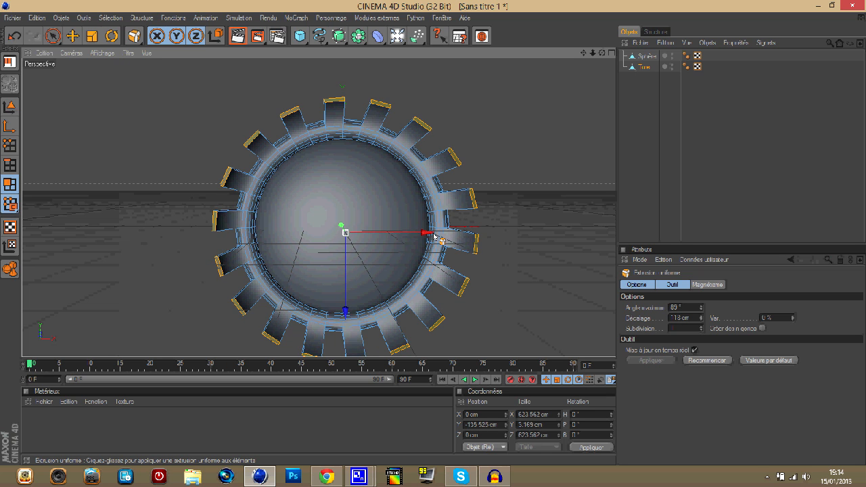
{"action": "left_click_drag", "start_coordinate": [584, 53], "coordinate": [429, 236]}
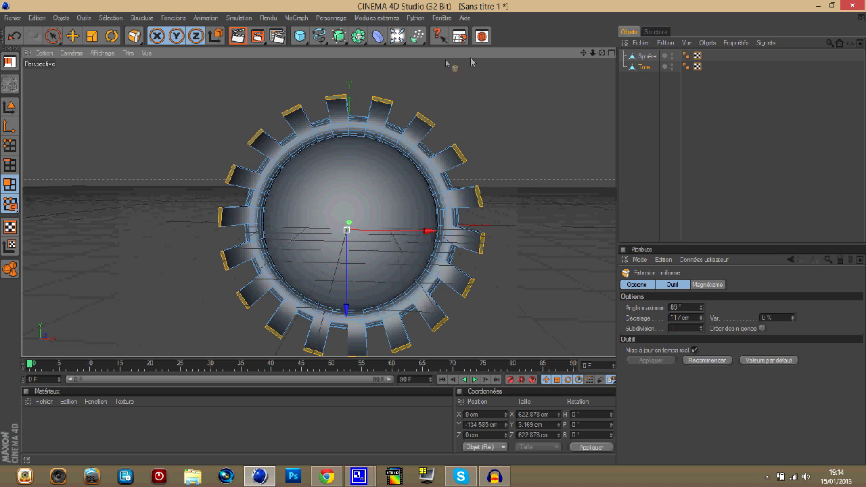
{"action": "scroll", "coordinate": [345, 124], "scroll_direction": "up", "scroll_amount": 3}
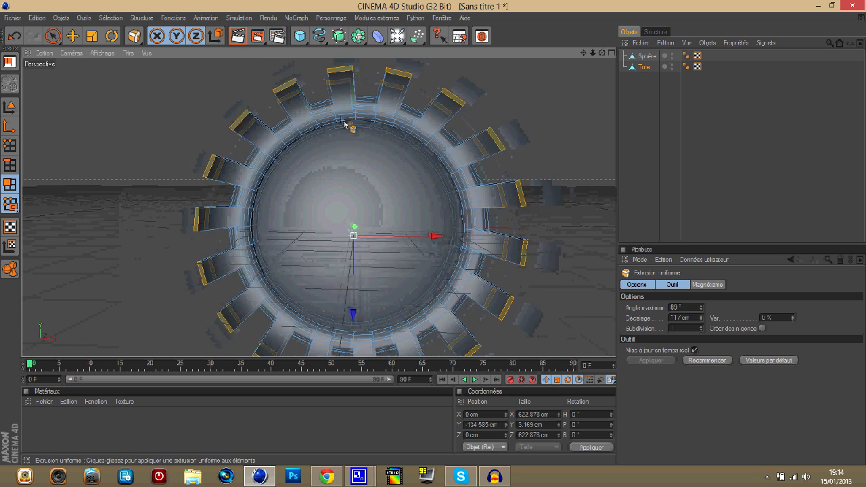
{"action": "scroll", "coordinate": [346, 124], "scroll_direction": "down", "scroll_amount": 1}
- Switch to the Move tool and render a preview of the model from the side, closing the picture viewer when done
{"action": "left_click_drag", "start_coordinate": [134, 37], "coordinate": [160, 100]}
{"action": "left_click_drag", "start_coordinate": [601, 53], "coordinate": [436, 236]}
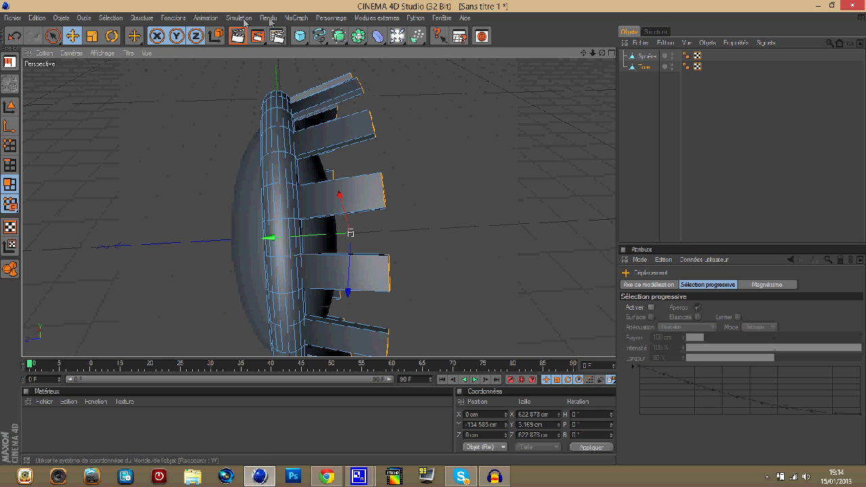
{"action": "left_click", "coordinate": [258, 37]}
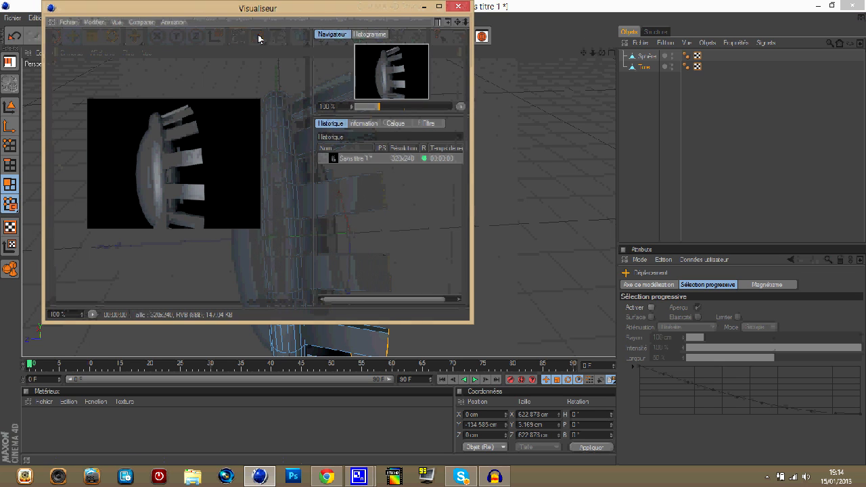
{"action": "left_click", "coordinate": [459, 7]}
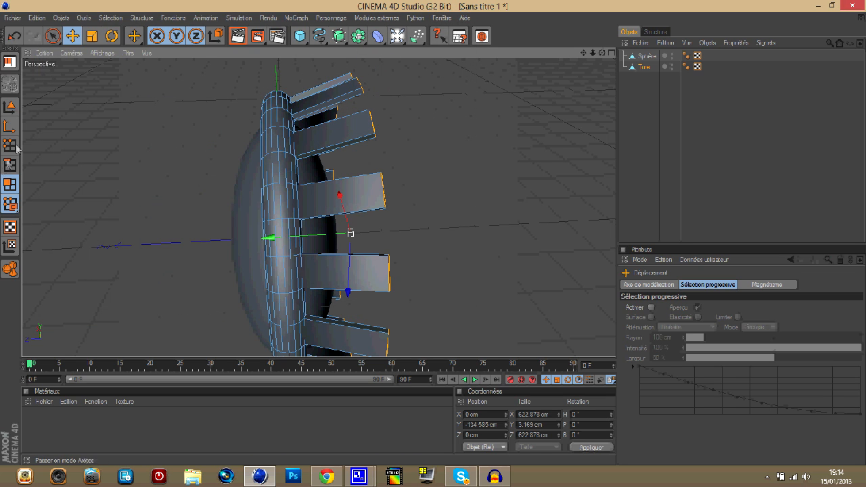
- Add every second polygon around the torus's outer rim to the selected spike tips
{"action": "left_click", "coordinate": [283, 173]}
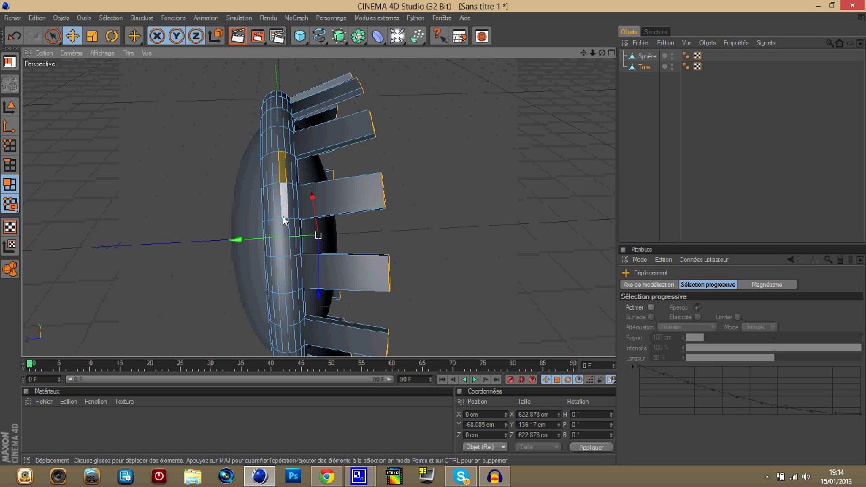
{"action": "left_click", "coordinate": [287, 237], "text": "shift"}
{"action": "left_click", "coordinate": [290, 308], "text": "shift"}
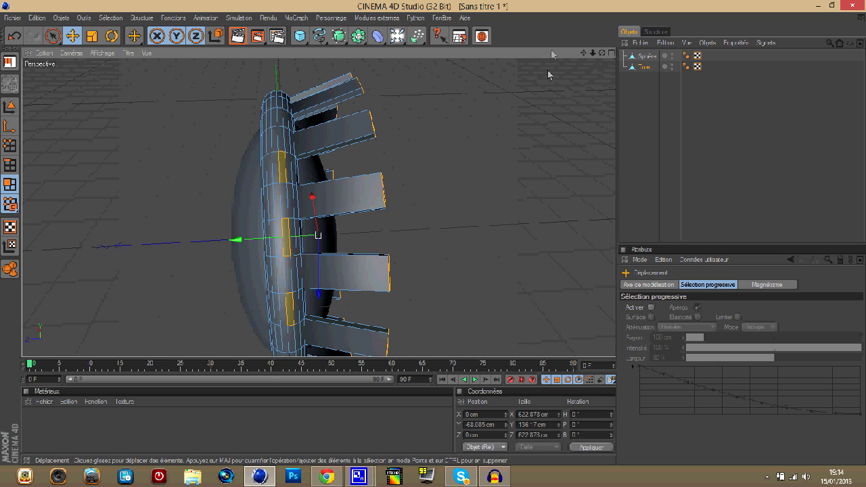
{"action": "left_click_drag", "start_coordinate": [583, 53], "coordinate": [410, 140]}
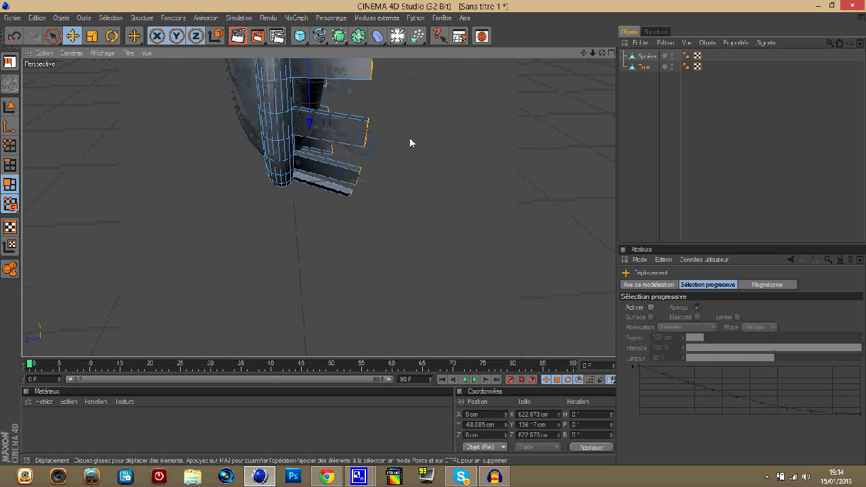
{"action": "left_click_drag", "start_coordinate": [584, 53], "coordinate": [434, 233]}
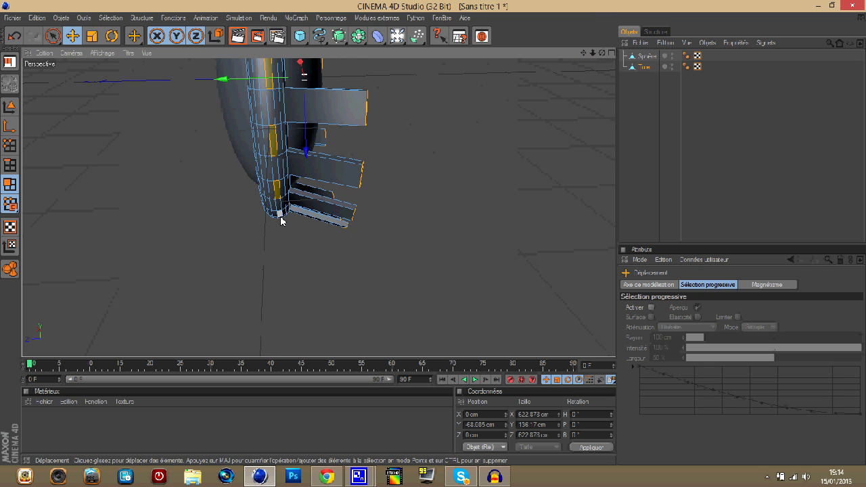
{"action": "left_click_drag", "start_coordinate": [601, 53], "coordinate": [433, 233]}
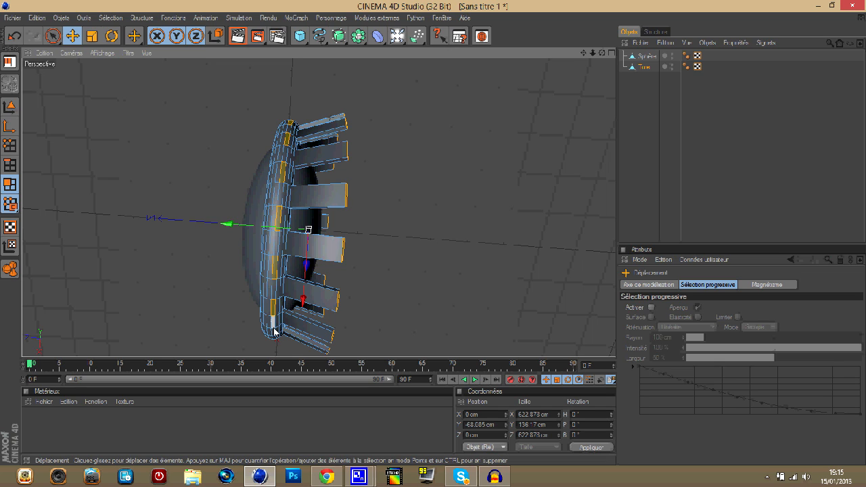
{"action": "left_click_drag", "start_coordinate": [602, 53], "coordinate": [434, 233]}
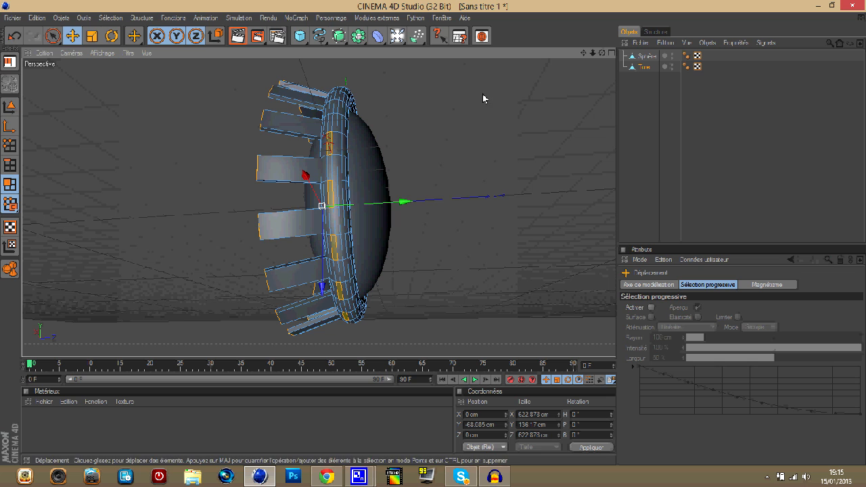
{"action": "left_click_drag", "start_coordinate": [601, 52], "coordinate": [434, 237]}
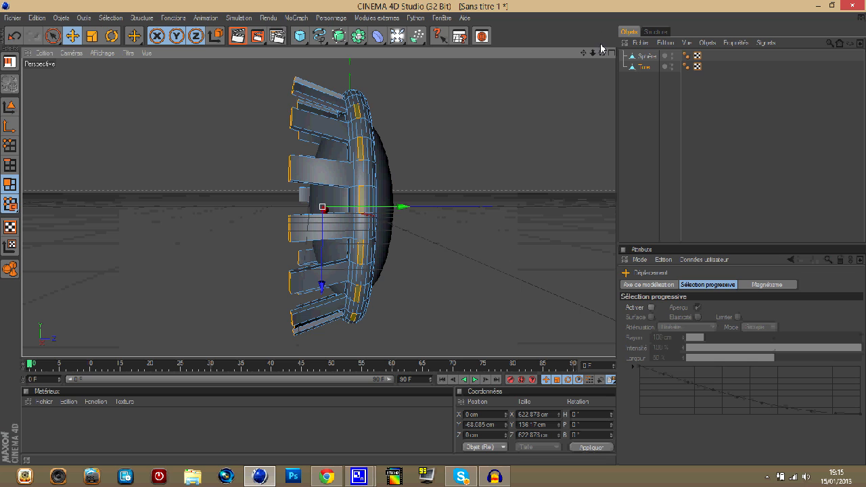
{"action": "left_click_drag", "start_coordinate": [434, 237], "coordinate": [434, 237]}
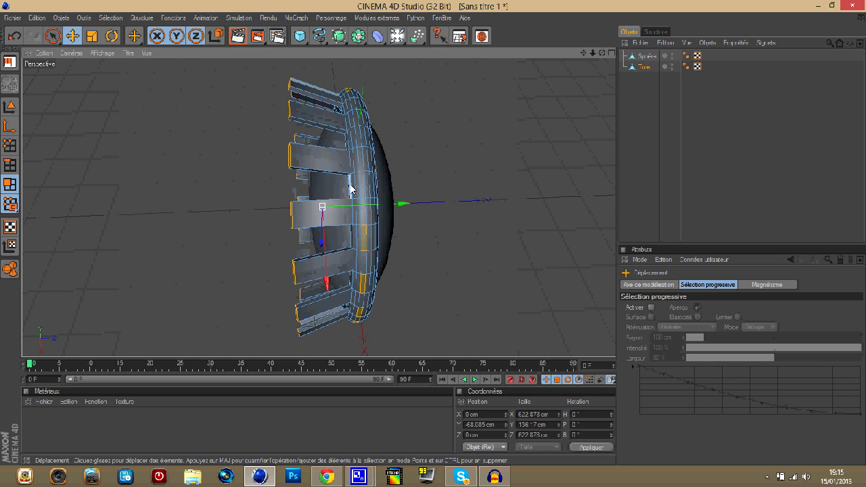
- Matrix Extrude the selected rim and spike-tip polygons into tapering spikes with a Z displacement of about 15 cm
{"action": "right_click", "coordinate": [359, 140]}
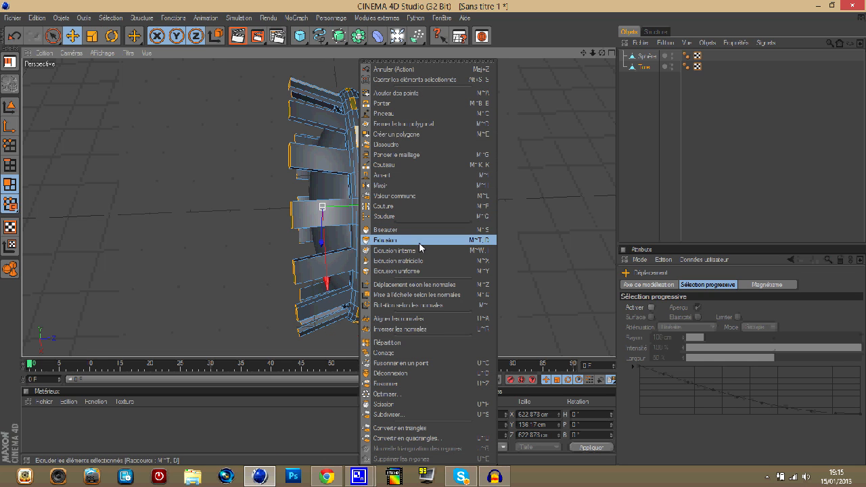
{"action": "left_click", "coordinate": [415, 261]}
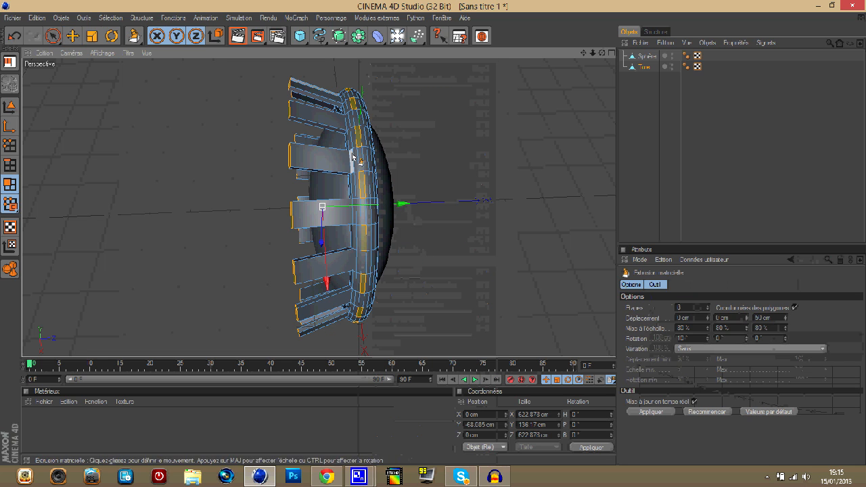
{"action": "left_click_drag", "start_coordinate": [353, 157], "coordinate": [434, 237]}
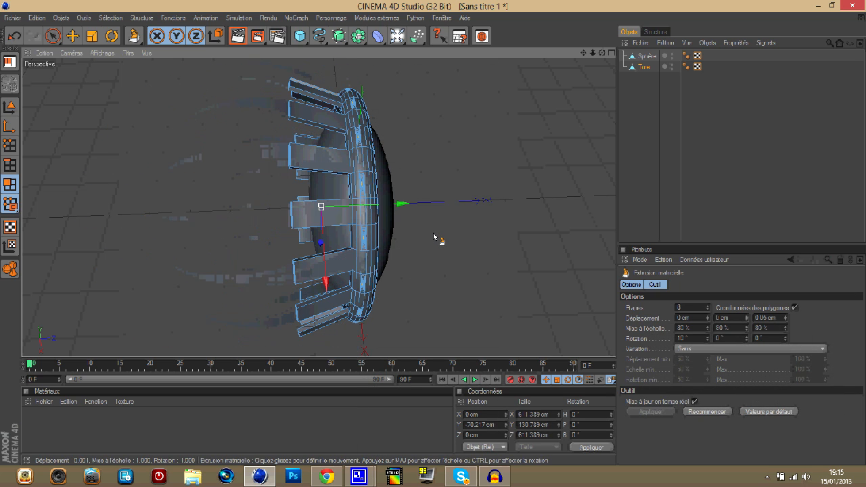
{"action": "left_click_drag", "start_coordinate": [602, 53], "coordinate": [197, 159]}
{"action": "left_click_drag", "start_coordinate": [602, 52], "coordinate": [434, 237]}
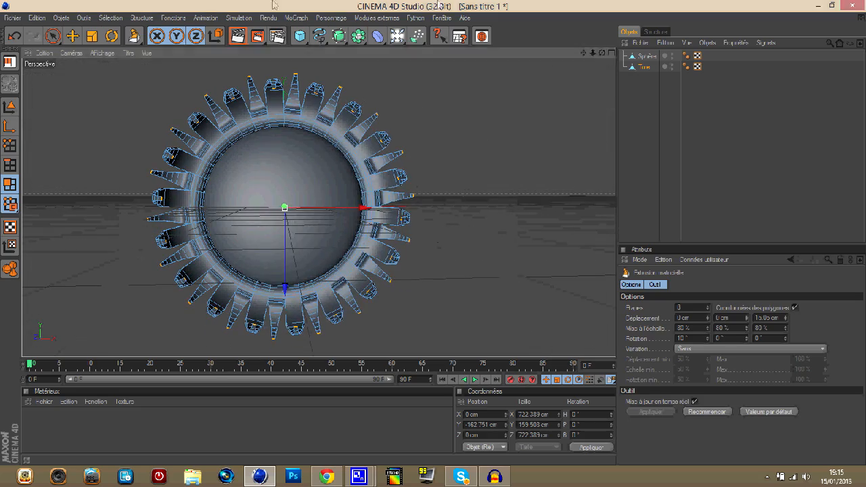
- Render the view of the spiked model and inspect it closely from several angles
{"action": "left_click", "coordinate": [619, 107]}
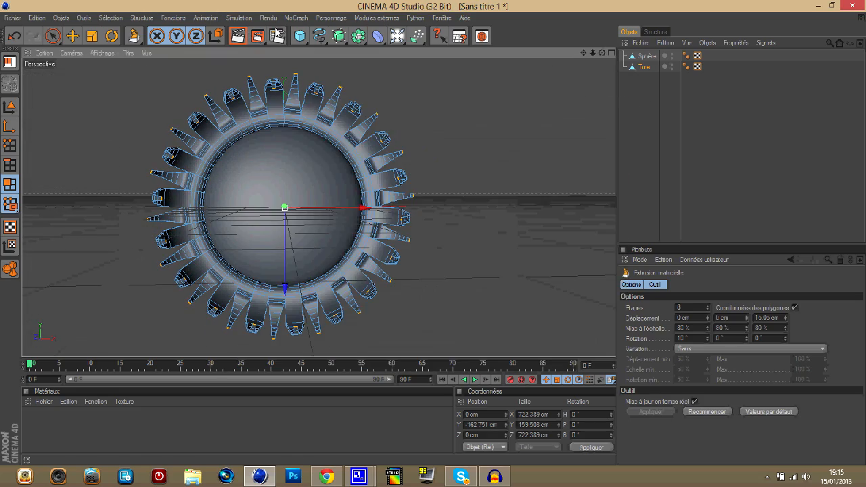
{"action": "left_click", "coordinate": [238, 36]}
{"action": "scroll", "coordinate": [369, 141], "scroll_direction": "up", "scroll_amount": 3}
{"action": "scroll", "coordinate": [369, 141], "scroll_direction": "down", "scroll_amount": 2}
{"action": "left_click_drag", "start_coordinate": [584, 53], "coordinate": [365, 98]}
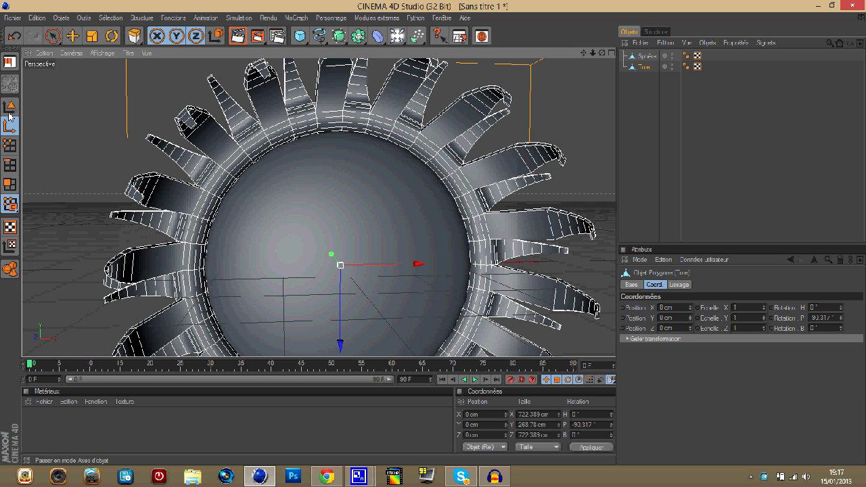
{"action": "scroll", "coordinate": [546, 118], "scroll_direction": "up", "scroll_amount": 1}
{"action": "scroll", "coordinate": [572, 101], "scroll_direction": "down", "scroll_amount": 1}
{"action": "left_click_drag", "start_coordinate": [583, 52], "coordinate": [545, 1]}
{"action": "scroll", "coordinate": [518, 124], "scroll_direction": "down", "scroll_amount": 1}
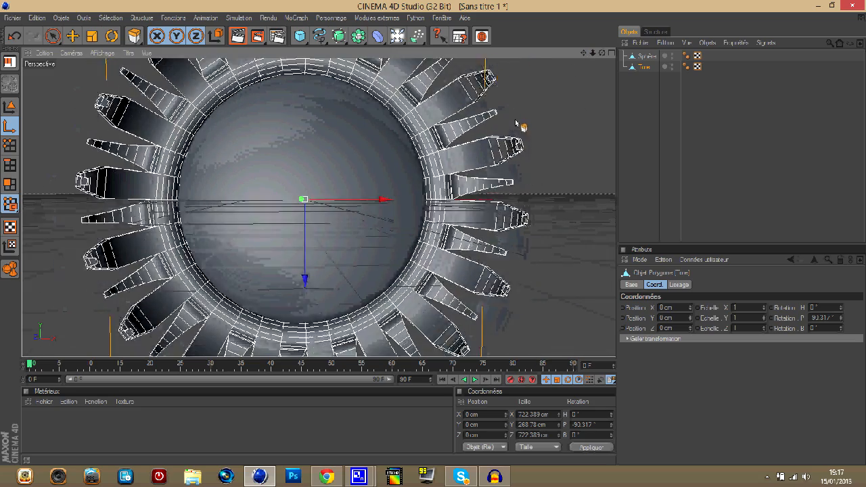
{"action": "scroll", "coordinate": [599, 96], "scroll_direction": "down", "scroll_amount": 1}
{"action": "left_click_drag", "start_coordinate": [585, 54], "coordinate": [585, 72]}
{"action": "scroll", "coordinate": [378, 209], "scroll_direction": "down", "scroll_amount": 1}
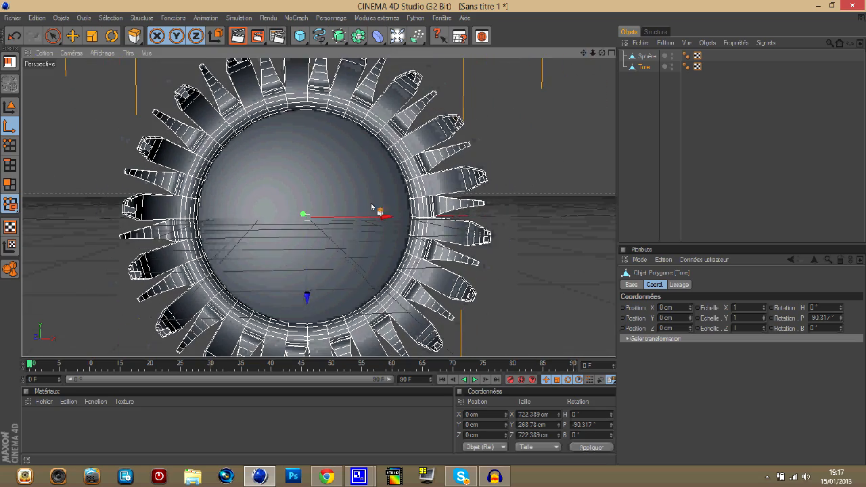
{"action": "left_click", "coordinate": [147, 421]}
{"action": "double_click", "coordinate": [147, 420]}
{"action": "left_click_drag", "start_coordinate": [35, 420], "coordinate": [611, 87]}
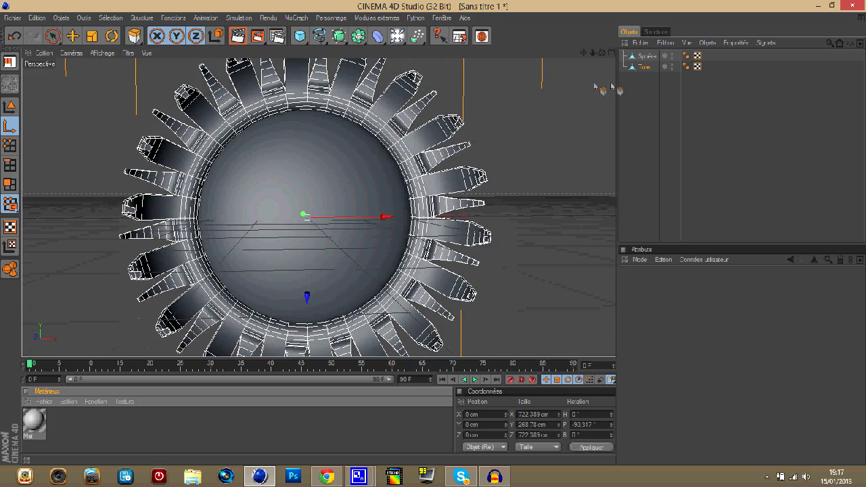
{"action": "left_click", "coordinate": [42, 413]}
{"action": "key", "text": "Delete"}
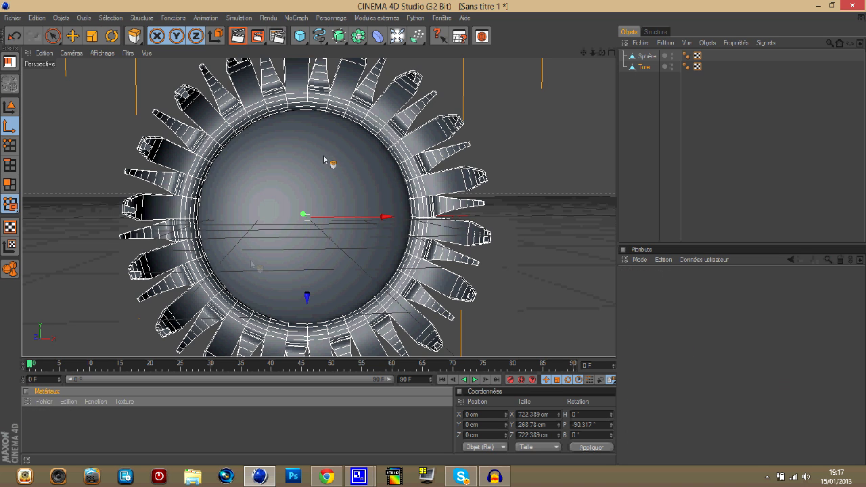
- Add a plane and lower it beneath the spiked model to a Y position of about -431 cm
{"action": "scroll", "coordinate": [329, 161], "scroll_direction": "down", "scroll_amount": 3}
{"action": "left_click", "coordinate": [398, 36]}
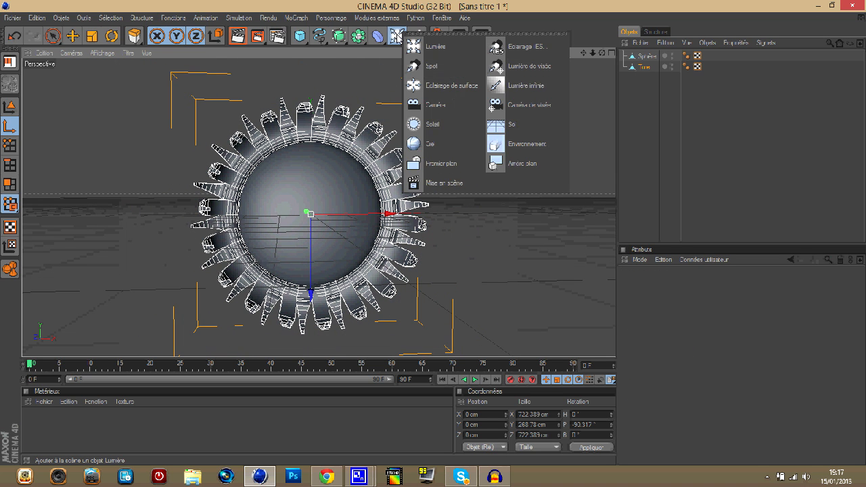
{"action": "left_click_drag", "start_coordinate": [300, 36], "coordinate": [391, 63]}
{"action": "left_click_drag", "start_coordinate": [311, 132], "coordinate": [433, 233]}
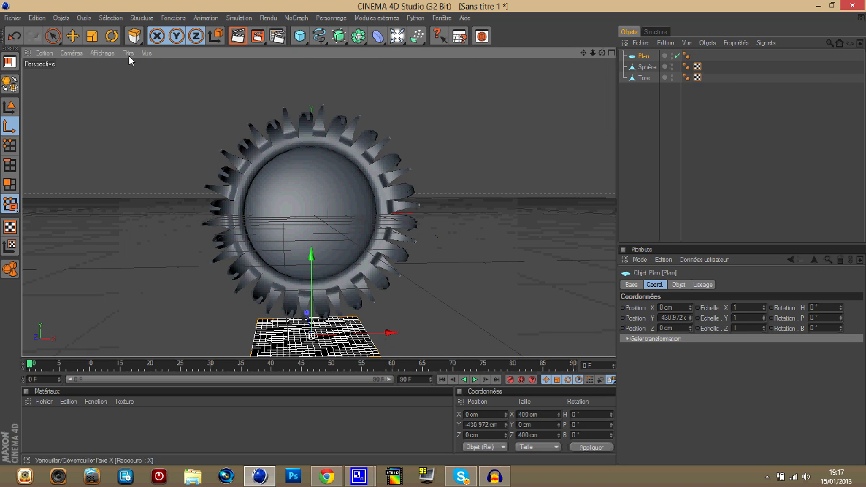
- Scale the plane under the model to about 858 cm in X and 617 cm in Z
{"action": "left_click", "coordinate": [90, 37]}
{"action": "scroll", "coordinate": [277, 240], "scroll_direction": "down", "scroll_amount": 1}
{"action": "left_click_drag", "start_coordinate": [365, 327], "coordinate": [393, 237]}
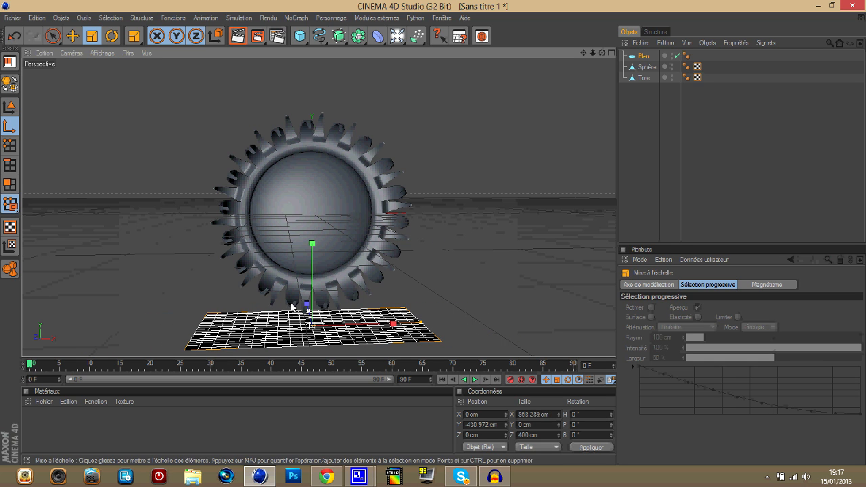
{"action": "left_click_drag", "start_coordinate": [311, 315], "coordinate": [375, 243]}
{"action": "scroll", "coordinate": [373, 243], "scroll_direction": "down", "scroll_amount": 3}
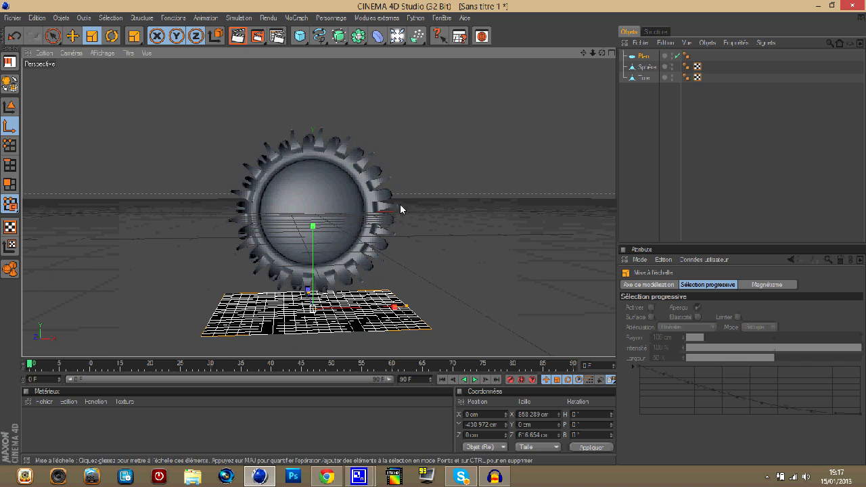
- Create a material with the Luminescence channel enabled and apply it to the plane
{"action": "double_click", "coordinate": [116, 418]}
{"action": "double_click", "coordinate": [34, 418]}
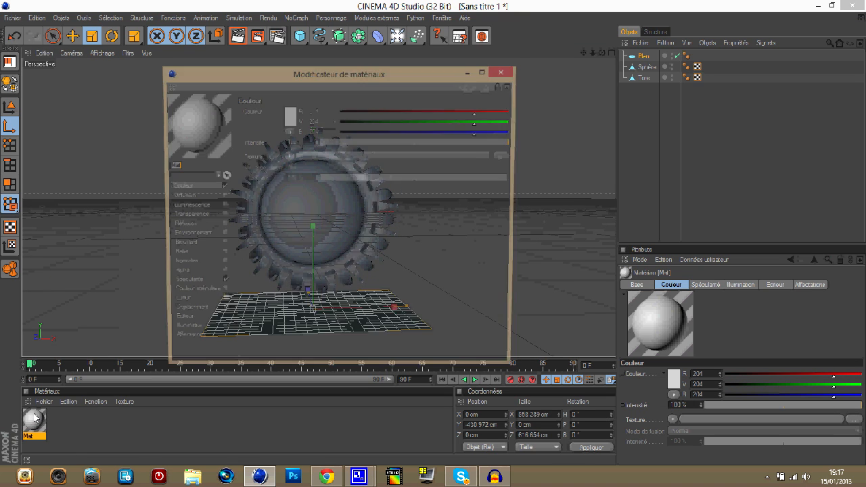
{"action": "left_click", "coordinate": [220, 206]}
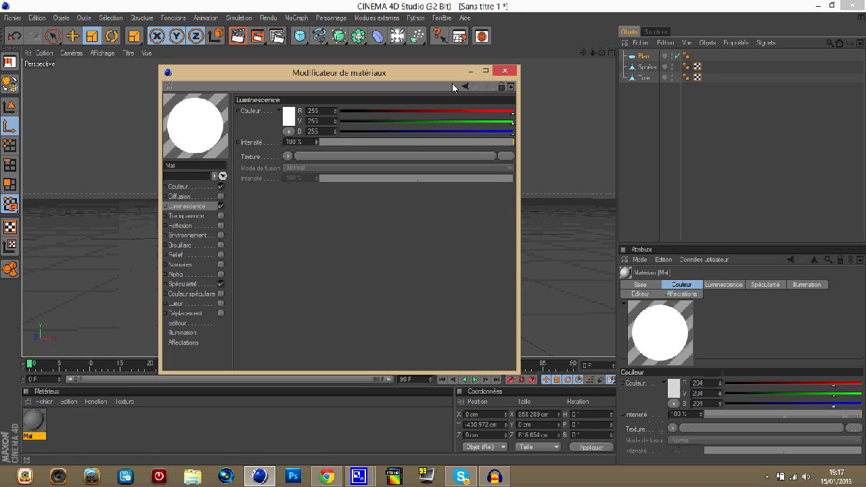
{"action": "left_click", "coordinate": [505, 71]}
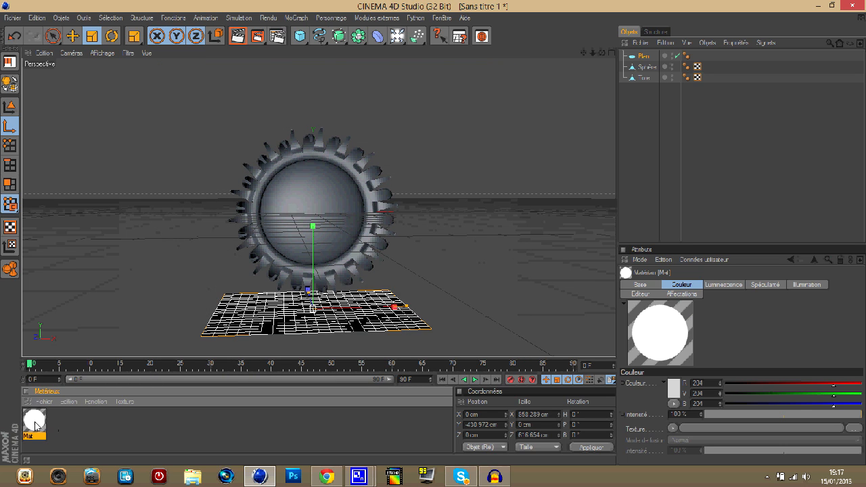
{"action": "left_click_drag", "start_coordinate": [256, 328], "coordinate": [255, 330]}
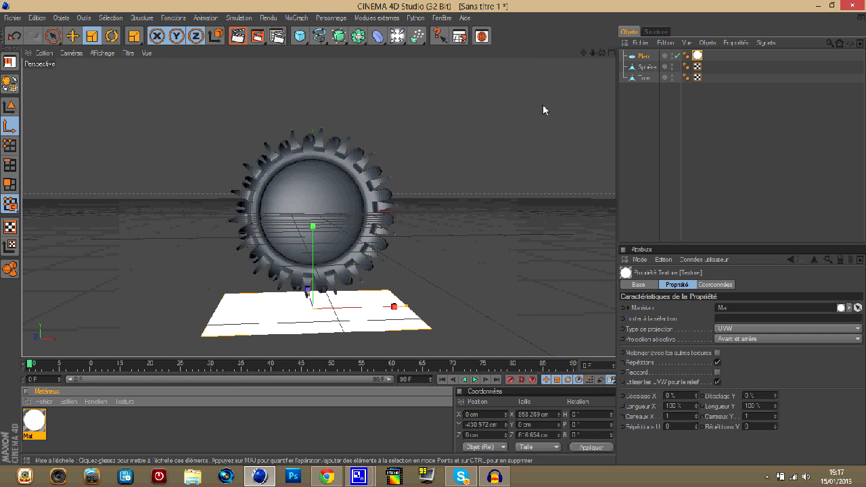
- Place the plane below the torus in the object hierarchy and duplicate it
{"action": "left_click_drag", "start_coordinate": [643, 57], "coordinate": [637, 96]}
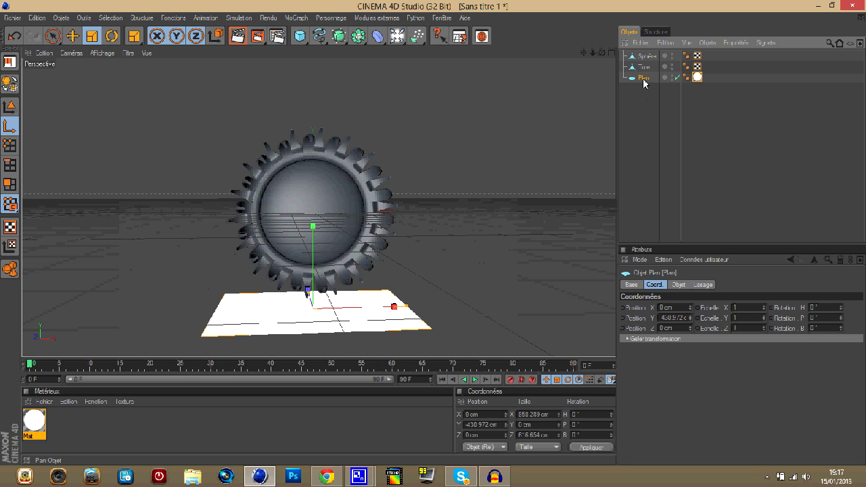
{"action": "left_click", "coordinate": [633, 122]}
{"action": "left_click", "coordinate": [643, 80]}
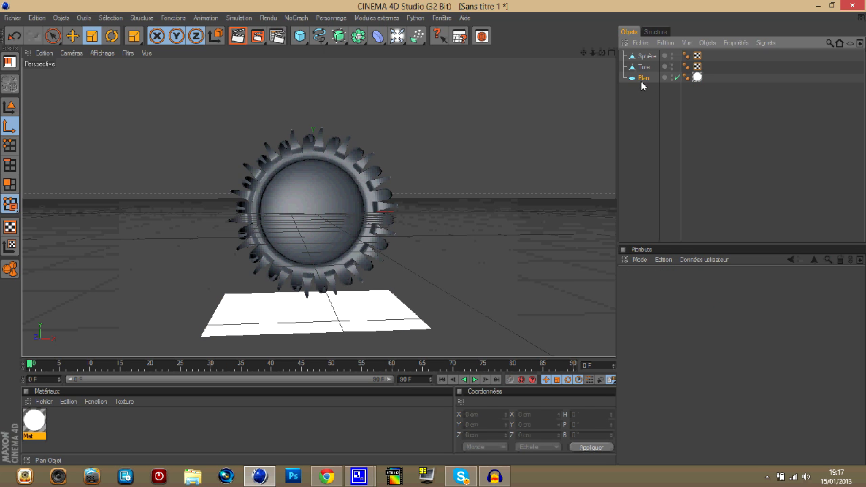
{"action": "mouse_move", "coordinate": [643, 104]}
{"action": "left_mouse_down"}
{"action": "mouse_move", "coordinate": [644, 85]}
{"action": "mouse_move", "coordinate": [649, 114]}
{"action": "left_mouse_up"}
{"action": "left_click", "coordinate": [639, 95]}
{"action": "left_click", "coordinate": [644, 68]}
{"action": "left_click", "coordinate": [643, 79]}
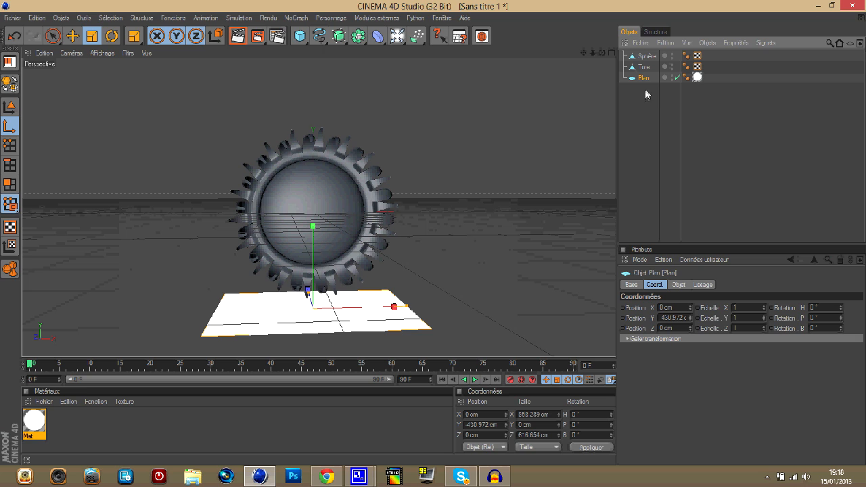
{"action": "left_click_drag", "start_coordinate": [646, 83], "coordinate": [645, 102], "text": "ctrl"}
{"action": "left_click", "coordinate": [638, 107]}
{"action": "left_click", "coordinate": [643, 88]}
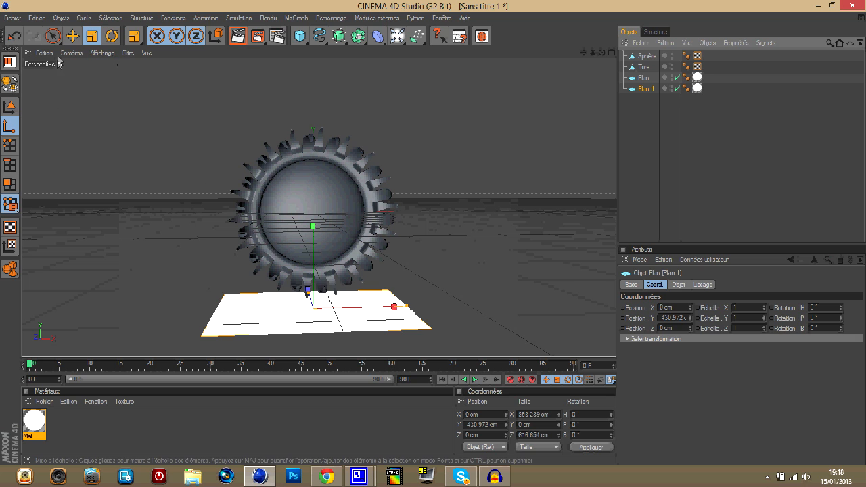
- Raise the duplicated plane above the model to a Y position of about 476 cm and tilt its pitch to about 6.9°
{"action": "left_click", "coordinate": [72, 37]}
{"action": "left_click_drag", "start_coordinate": [313, 232], "coordinate": [314, 63]}
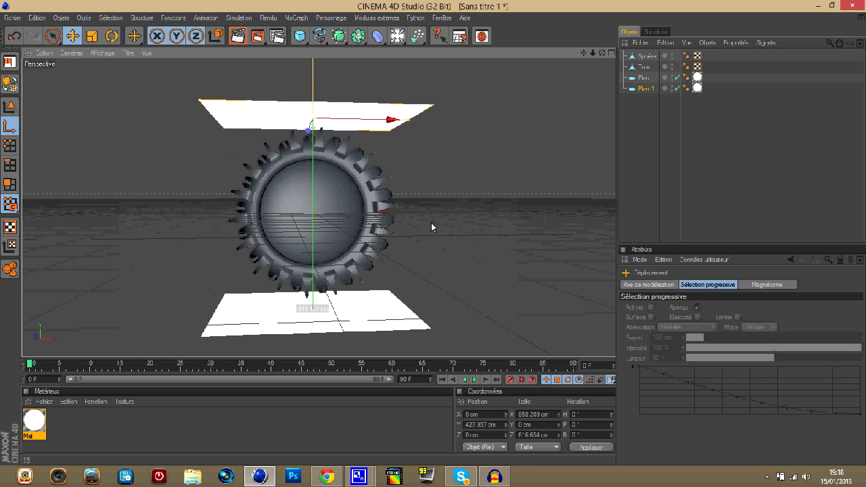
{"action": "key", "text": "r"}
{"action": "left_click_drag", "start_coordinate": [321, 79], "coordinate": [319, 88]}
- Create a second material with the Reflection channel enabled and apply it to the spiked torus
{"action": "left_click", "coordinate": [148, 433]}
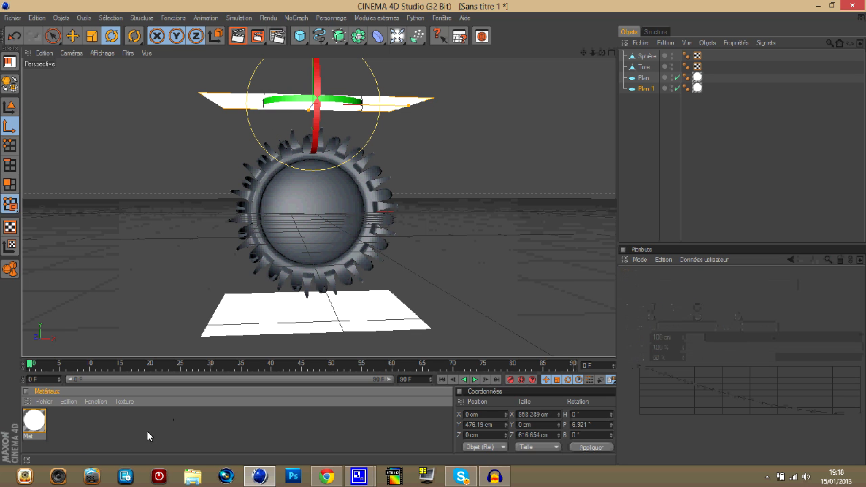
{"action": "double_click", "coordinate": [147, 431]}
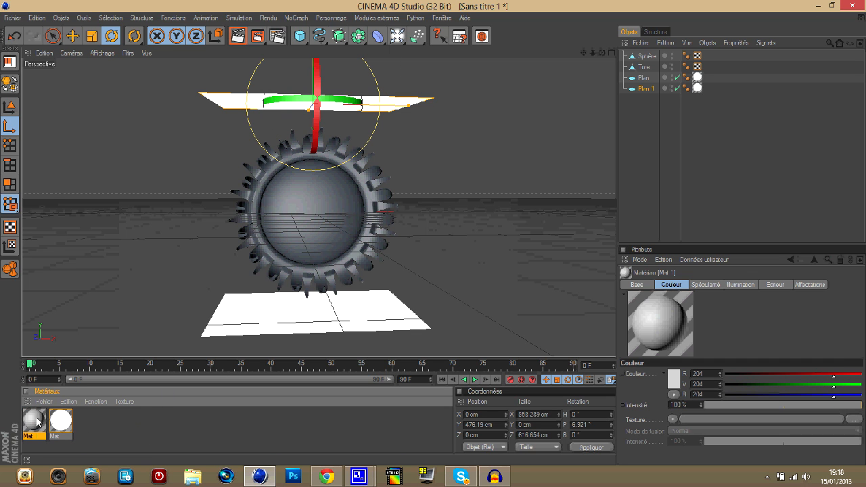
{"action": "double_click", "coordinate": [34, 421]}
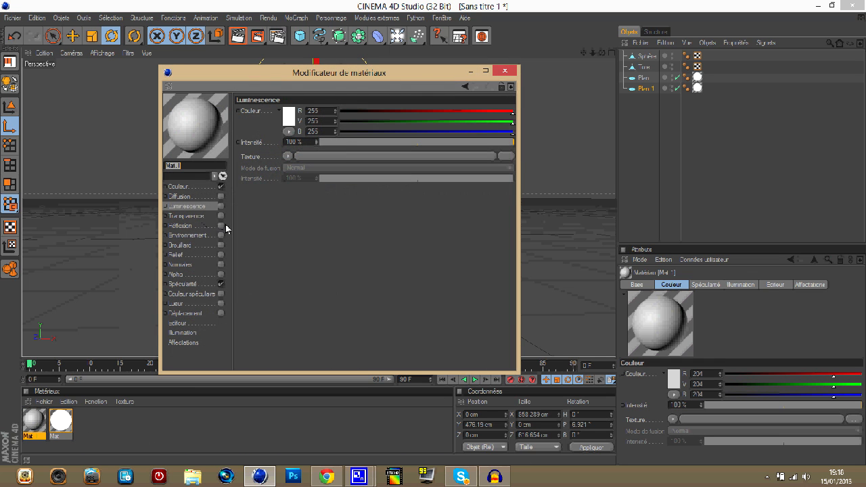
{"action": "left_click", "coordinate": [507, 71]}
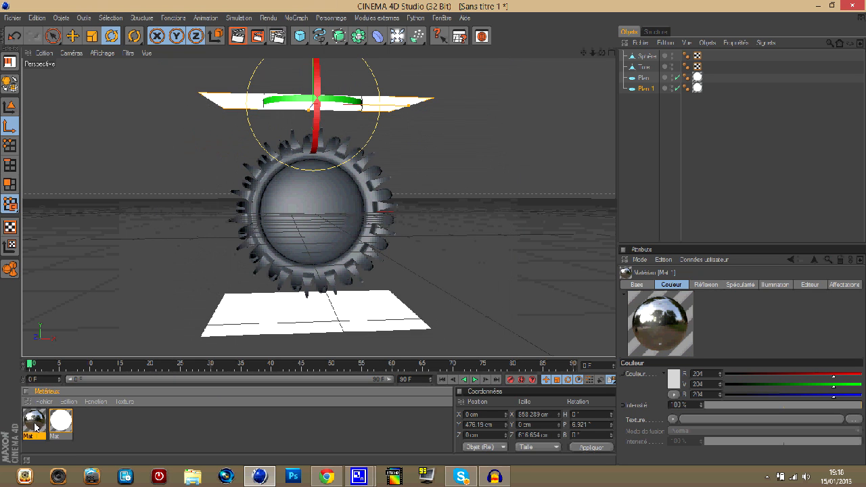
{"action": "left_click_drag", "start_coordinate": [265, 175], "coordinate": [265, 176]}
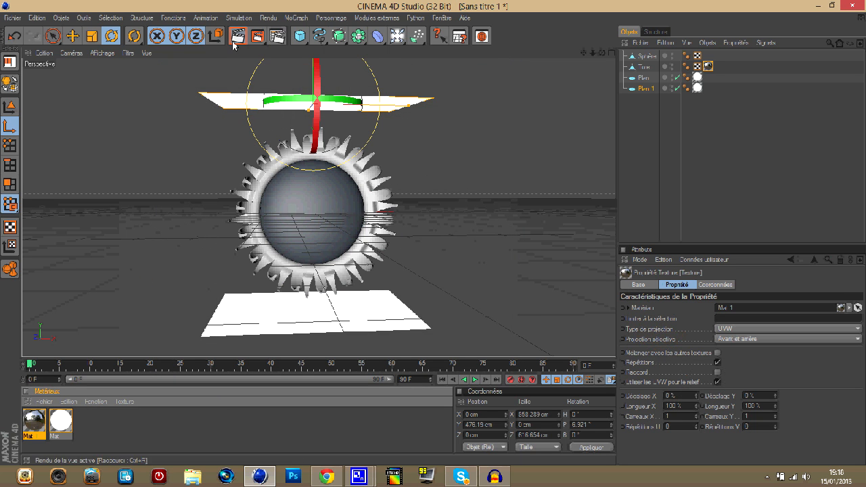
- Render the view and bring the model closer to check the reflections on the spiked ring
{"action": "left_click", "coordinate": [238, 36]}
{"action": "left_click_drag", "start_coordinate": [593, 52], "coordinate": [573, 42]}
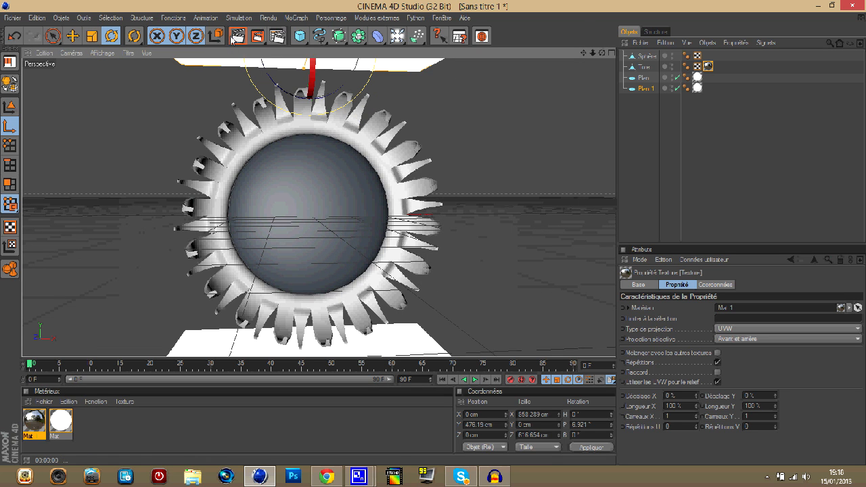
{"action": "left_click", "coordinate": [235, 37]}
{"action": "left_click", "coordinate": [434, 237]}
{"action": "left_click_drag", "start_coordinate": [434, 237], "coordinate": [433, 239]}
- Set the reflective material's colour to a dark green and render the view
{"action": "double_click", "coordinate": [42, 419]}
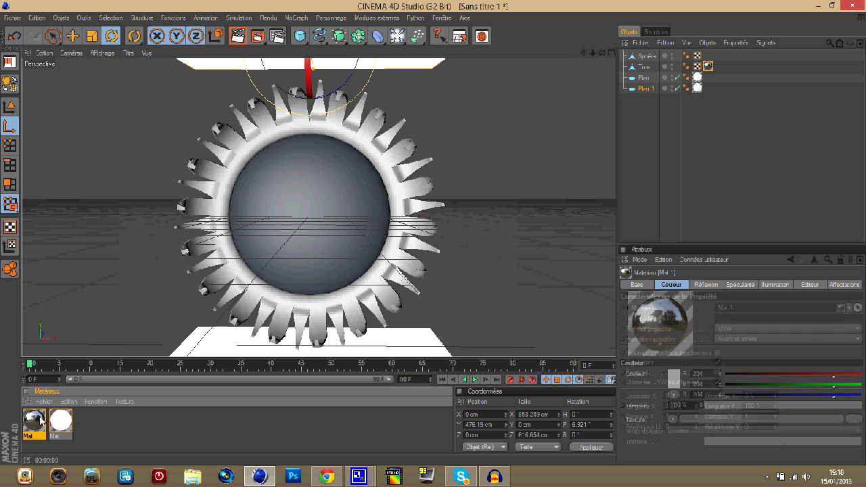
{"action": "left_click", "coordinate": [507, 71]}
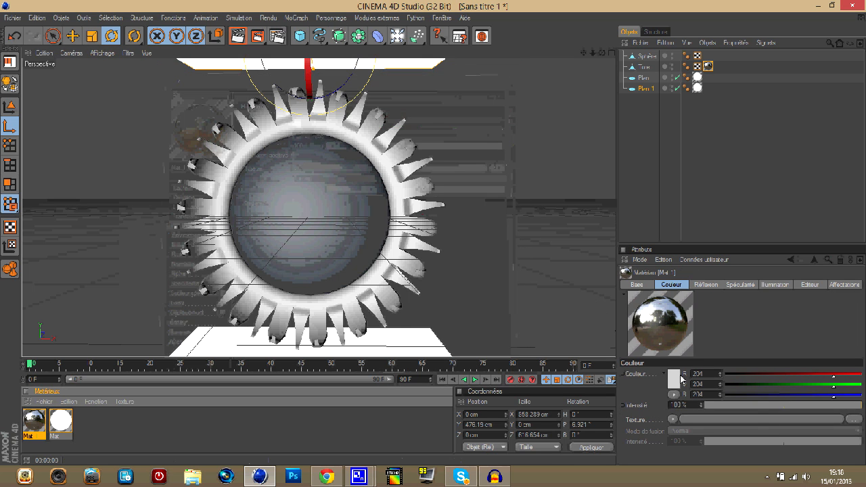
{"action": "left_click", "coordinate": [674, 379]}
{"action": "left_click", "coordinate": [682, 336]}
{"action": "left_click_drag", "start_coordinate": [666, 357], "coordinate": [674, 375]}
{"action": "left_click", "coordinate": [660, 428]}
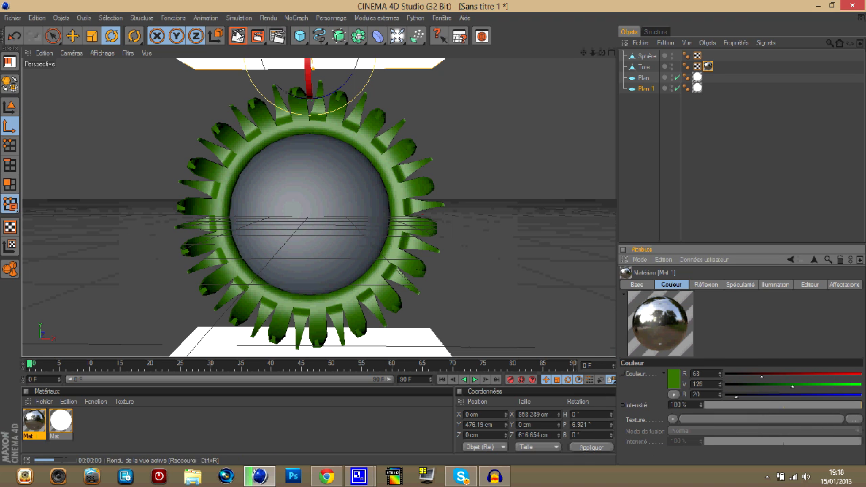
{"action": "left_click", "coordinate": [237, 36]}
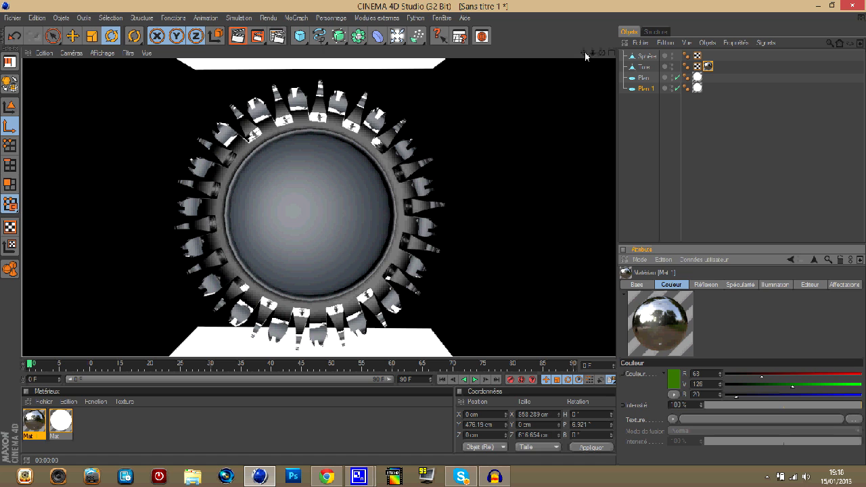
- Brighten the reflective material's colour to green with RGB 100, 191, 25 and render the view again
{"action": "left_click", "coordinate": [674, 380]}
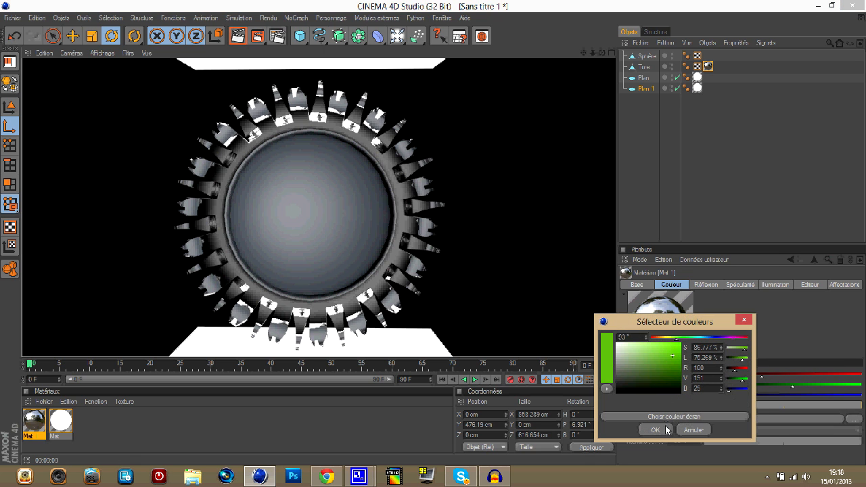
{"action": "left_click", "coordinate": [667, 430]}
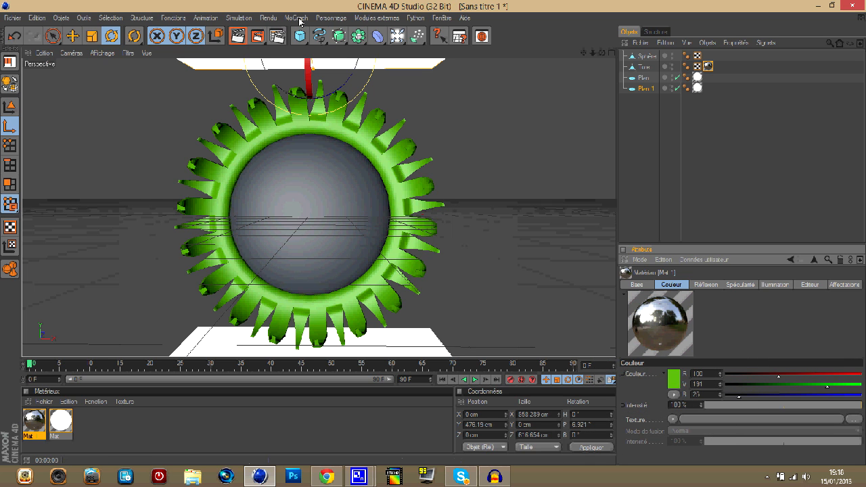
{"action": "left_click", "coordinate": [238, 36]}
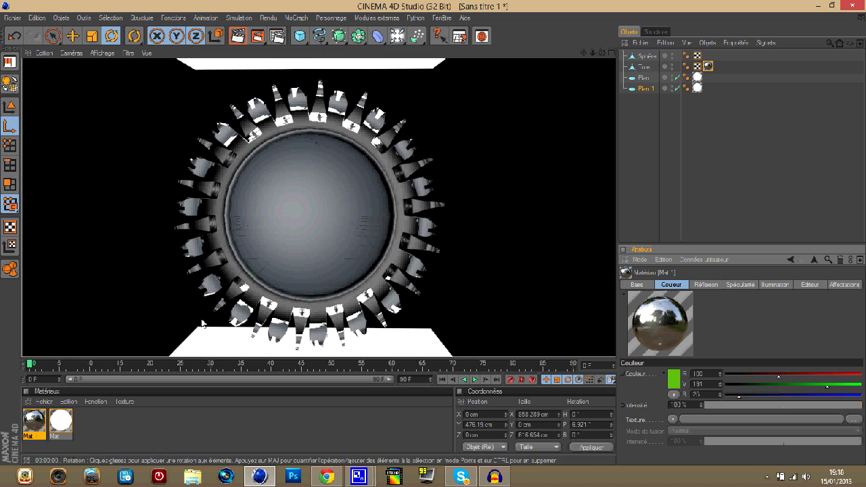
- Delete the reflective material and create a new one coloured dark green with RGB 43, 123, 17
{"action": "left_click", "coordinate": [37, 425]}
{"action": "key", "text": "Delete"}
{"action": "double_click", "coordinate": [72, 421]}
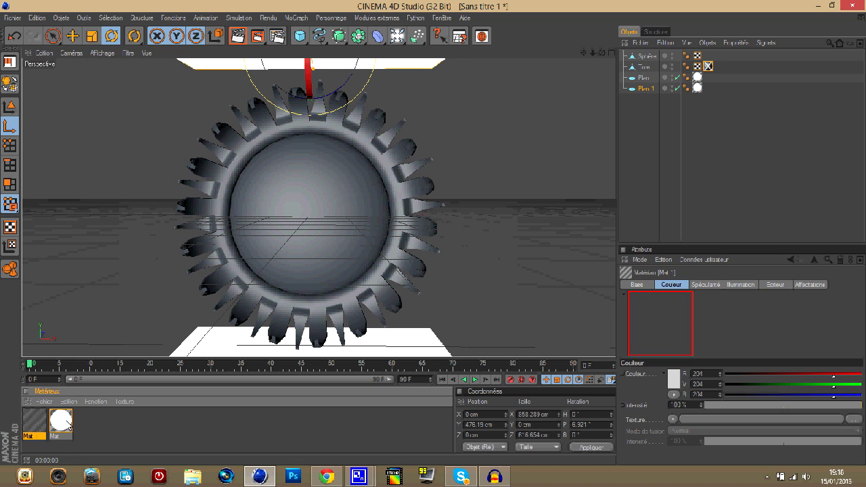
{"action": "left_click", "coordinate": [672, 378]}
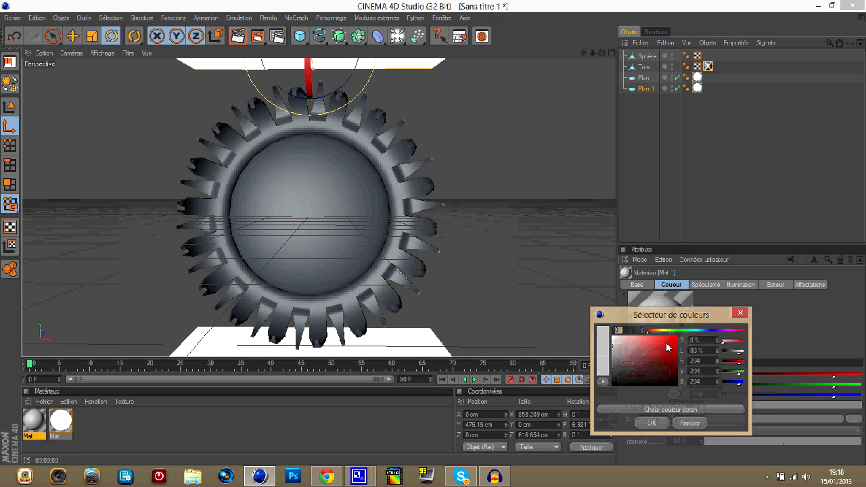
{"action": "left_click", "coordinate": [676, 331]}
{"action": "left_click", "coordinate": [671, 366]}
{"action": "left_click", "coordinate": [652, 423]}
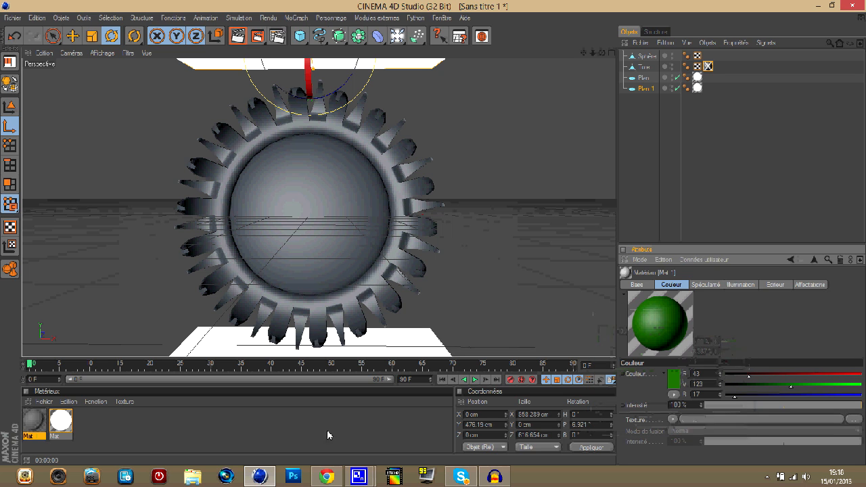
- Enable reflection on the dark green material and set its intensity to 49%
{"action": "double_click", "coordinate": [43, 423]}
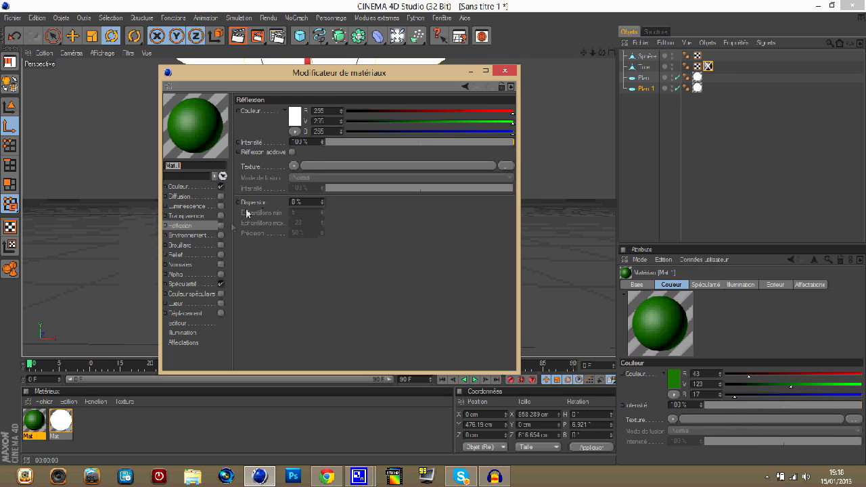
{"action": "left_click", "coordinate": [220, 225]}
{"action": "left_click", "coordinate": [420, 142]}
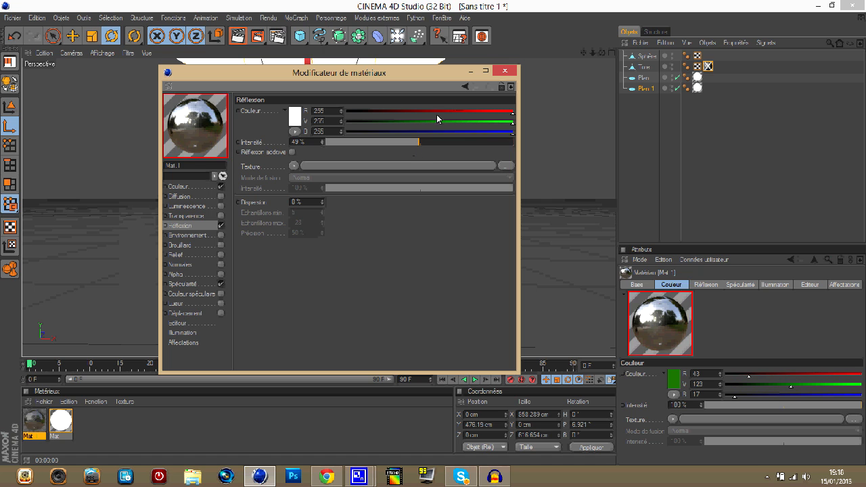
{"action": "left_click", "coordinate": [505, 71]}
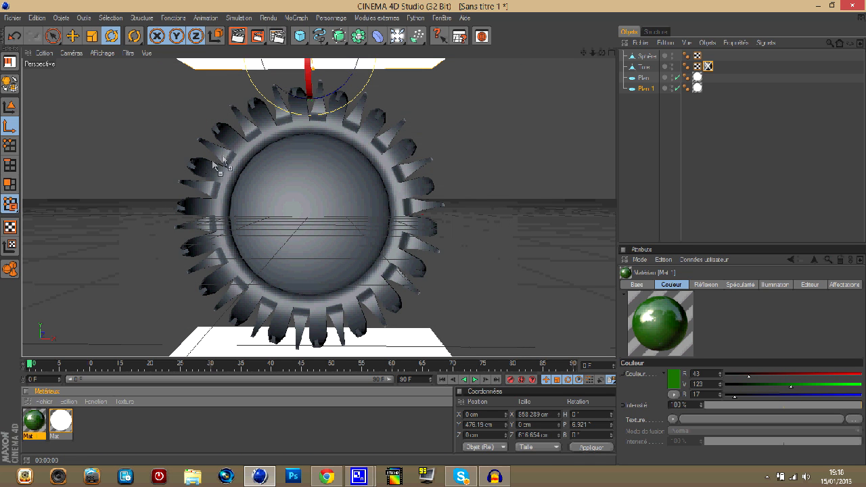
- Apply the reflective green material to the spiked ring and render the view
{"action": "left_click_drag", "start_coordinate": [222, 163], "coordinate": [224, 161]}
{"action": "left_click", "coordinate": [237, 36]}
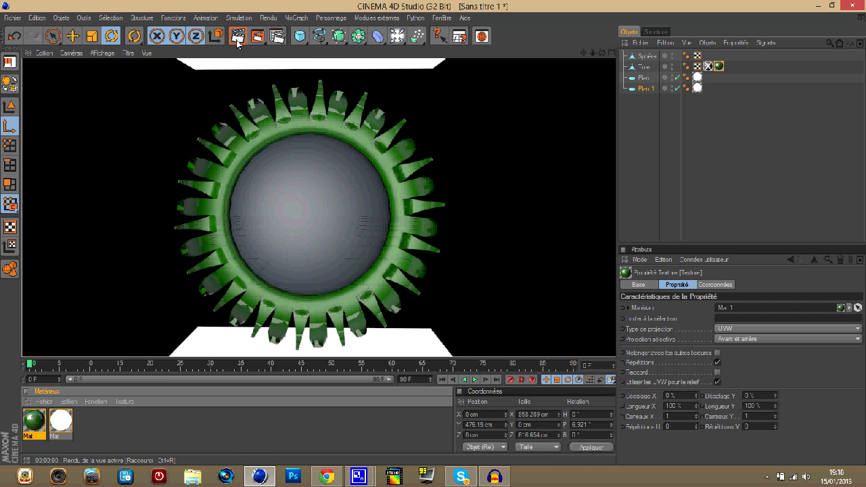
{"action": "left_click", "coordinate": [258, 83]}
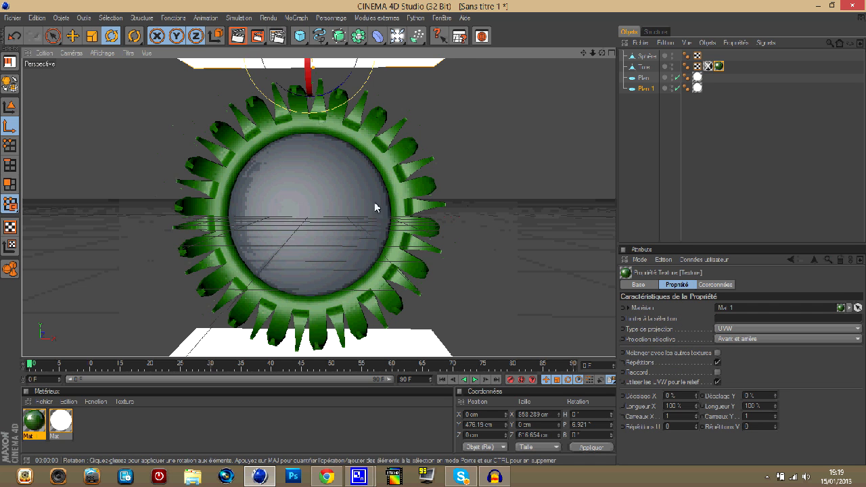
- Create a new material coloured dark red with RGB 115, 13, 13
{"action": "left_click", "coordinate": [111, 419]}
{"action": "double_click", "coordinate": [126, 424]}
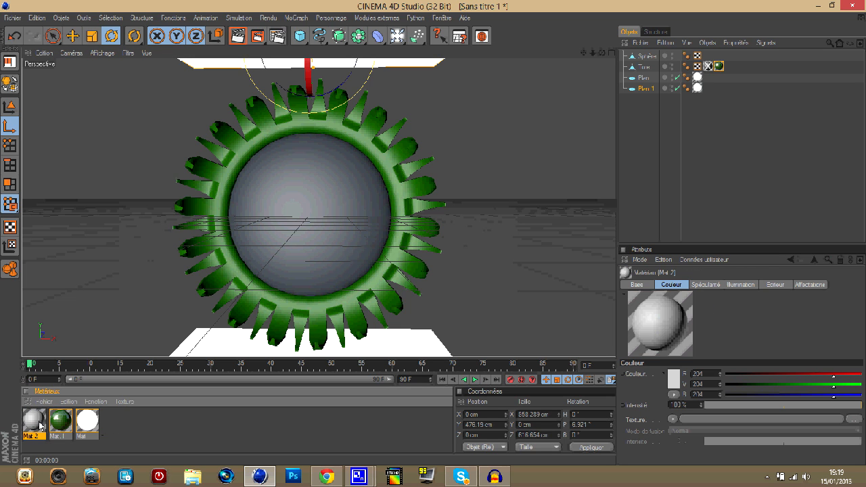
{"action": "double_click", "coordinate": [36, 423]}
{"action": "left_click", "coordinate": [513, 72]}
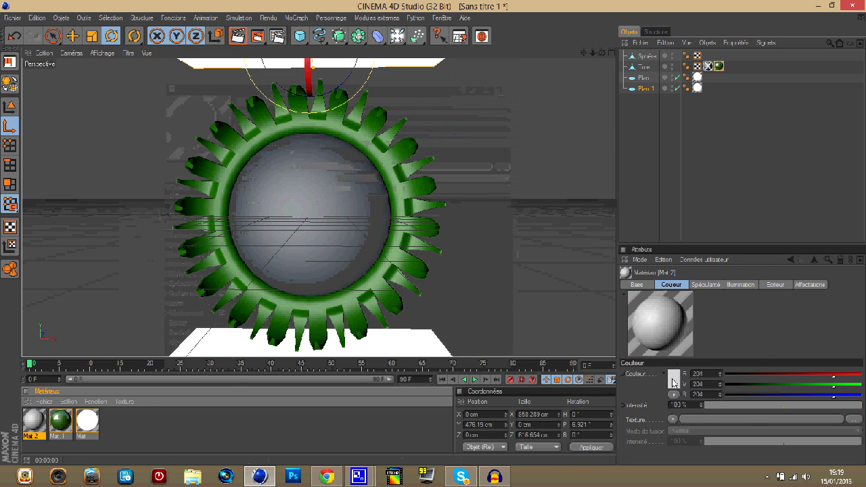
{"action": "left_click", "coordinate": [674, 379]}
{"action": "mouse_move", "coordinate": [674, 379]}
{"action": "left_mouse_down"}
{"action": "mouse_move", "coordinate": [675, 355]}
{"action": "mouse_move", "coordinate": [671, 376]}
{"action": "left_mouse_up"}
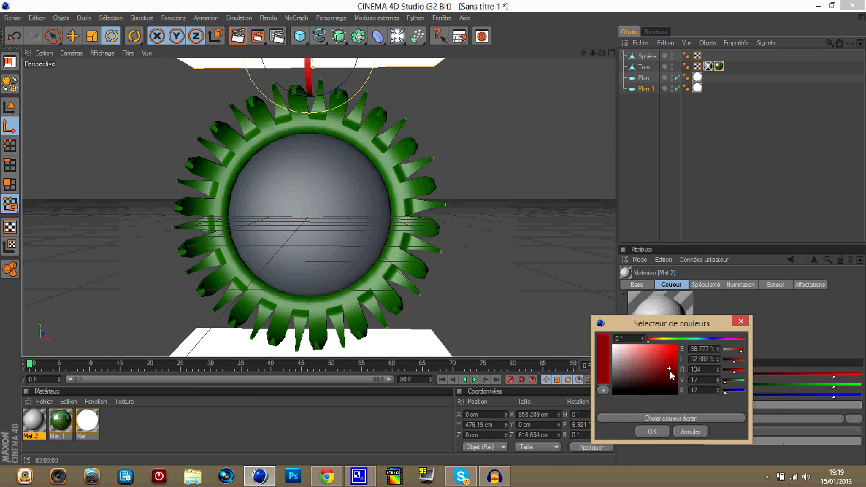
{"action": "left_click", "coordinate": [653, 432]}
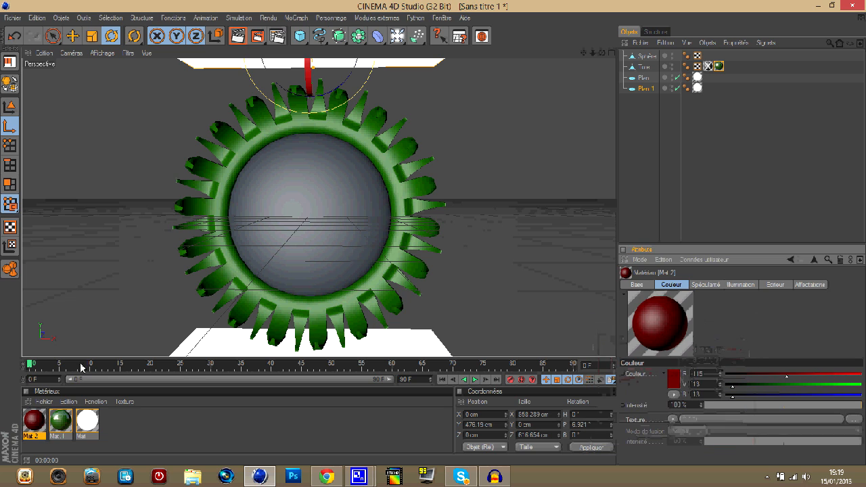
- Enable reflection on the dark red material and set its intensity to 37%
{"action": "double_click", "coordinate": [39, 418]}
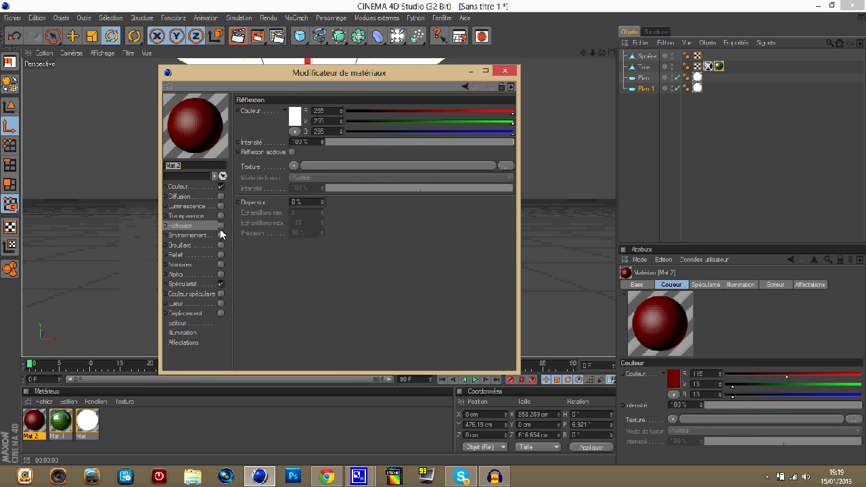
{"action": "left_click", "coordinate": [221, 225]}
{"action": "left_click", "coordinate": [396, 142]}
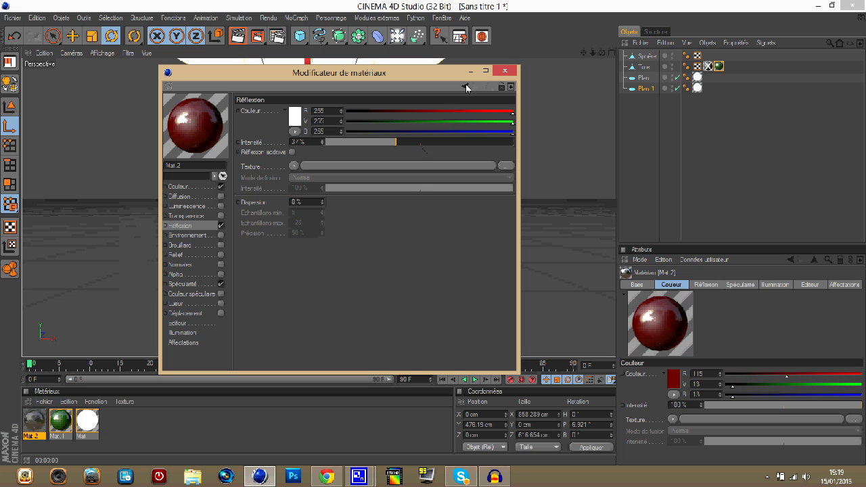
{"action": "left_click", "coordinate": [505, 71]}
- Apply the reflective red material to the central sphere and render the view
{"action": "left_click_drag", "start_coordinate": [246, 267], "coordinate": [246, 267]}
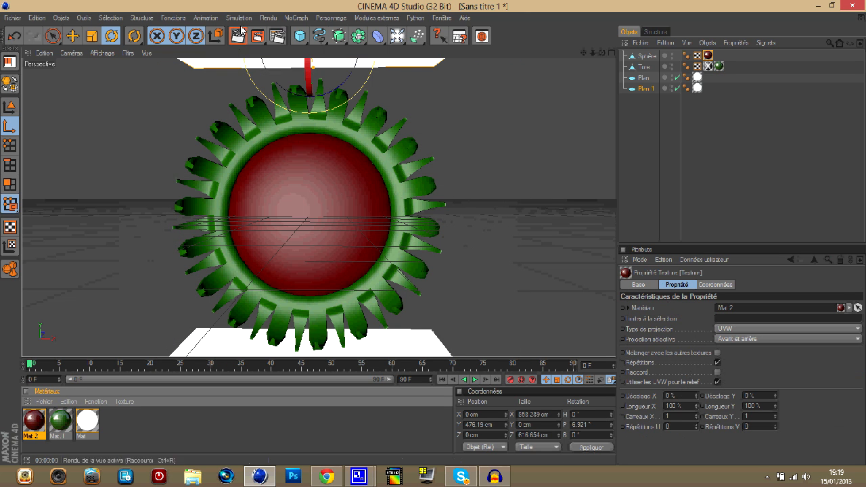
{"action": "key", "text": "ctrl+r"}
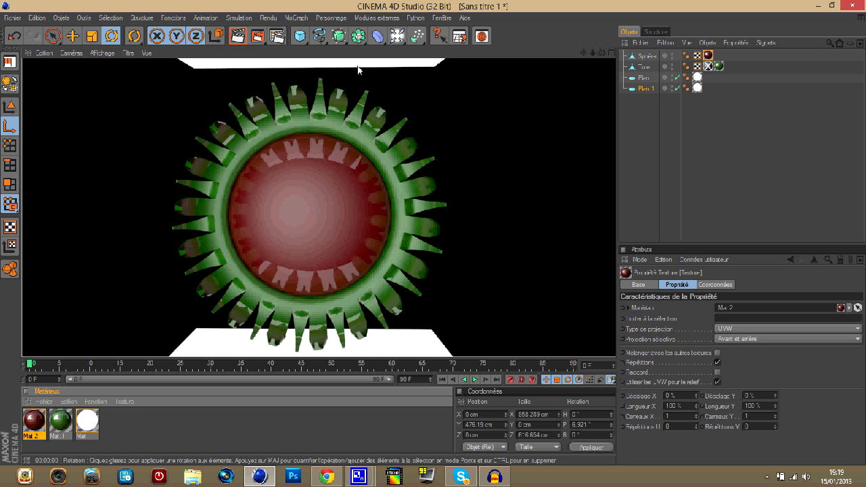
{"action": "scroll", "coordinate": [358, 66], "scroll_direction": "down", "scroll_amount": 1}
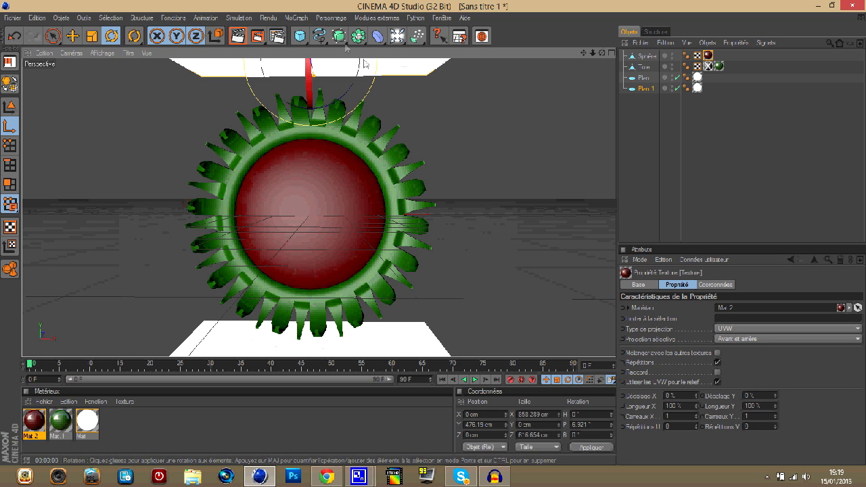
- Add a MoGraph text object that reads "KZ"
{"action": "left_click", "coordinate": [296, 20]}
{"action": "left_click", "coordinate": [363, 144]}
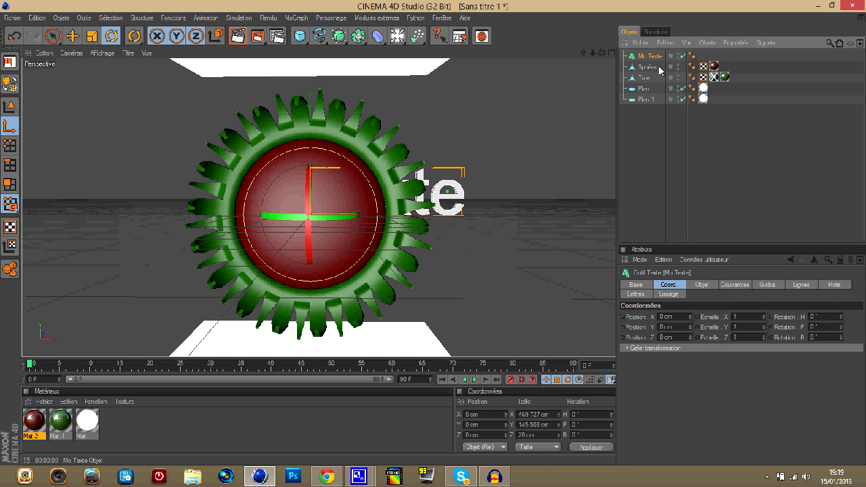
{"action": "left_click", "coordinate": [716, 285]}
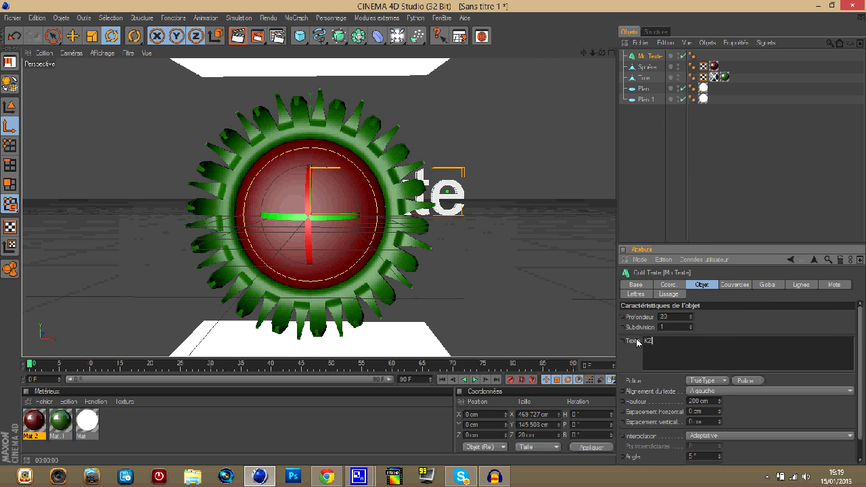
- Move the KZ text in front of the sphere, to about X -110 cm and Z -173 cm
{"action": "left_click", "coordinate": [71, 34]}
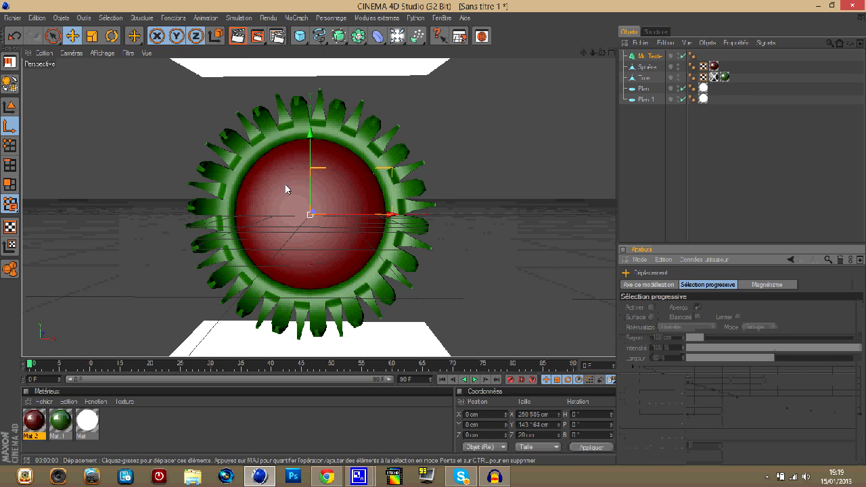
{"action": "left_click_drag", "start_coordinate": [368, 216], "coordinate": [340, 275]}
{"action": "left_click_drag", "start_coordinate": [297, 216], "coordinate": [317, 217]}
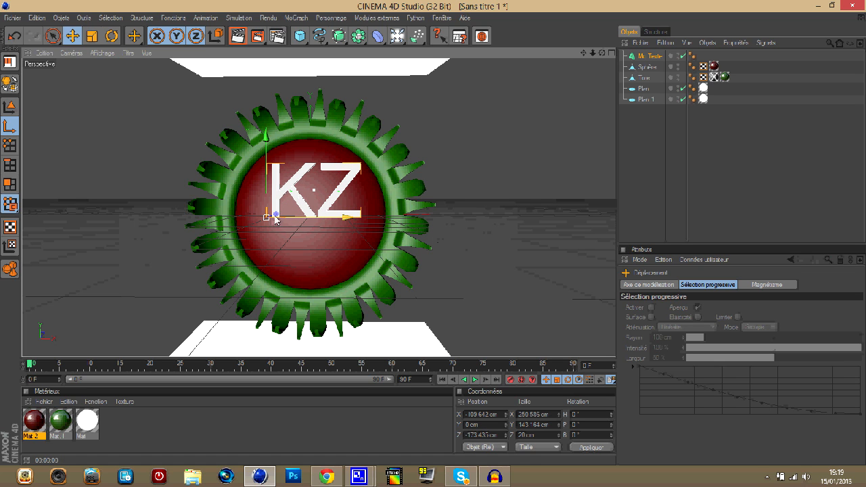
- Change the KZ text's font to Xirod in the Normal style
{"action": "left_click", "coordinate": [655, 57]}
{"action": "left_click", "coordinate": [748, 381]}
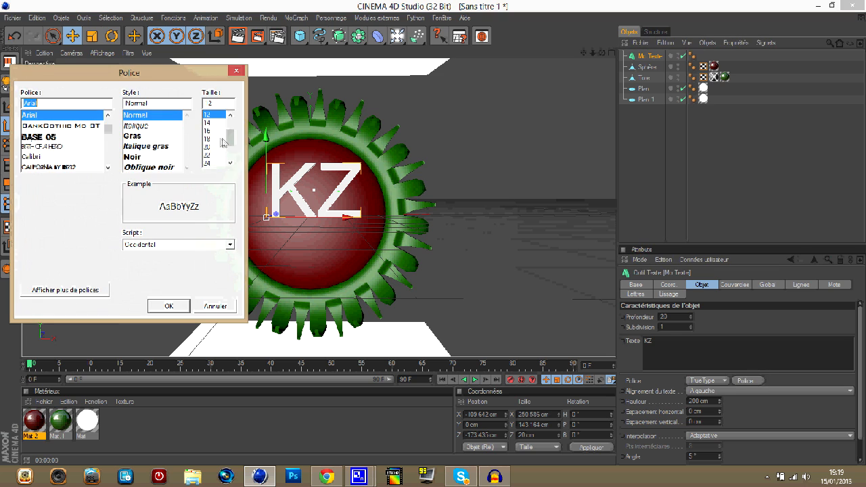
{"action": "scroll", "coordinate": [99, 137], "scroll_direction": "down", "scroll_amount": 10}
{"action": "left_click", "coordinate": [74, 169]}
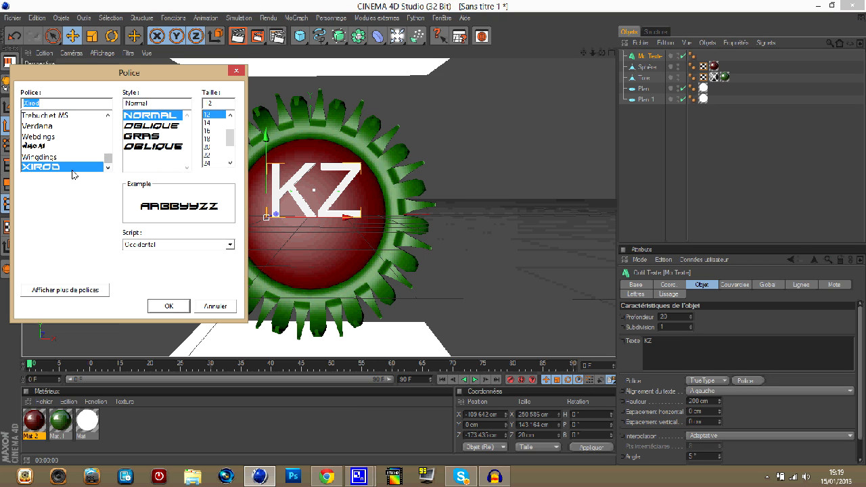
{"action": "left_click", "coordinate": [170, 306]}
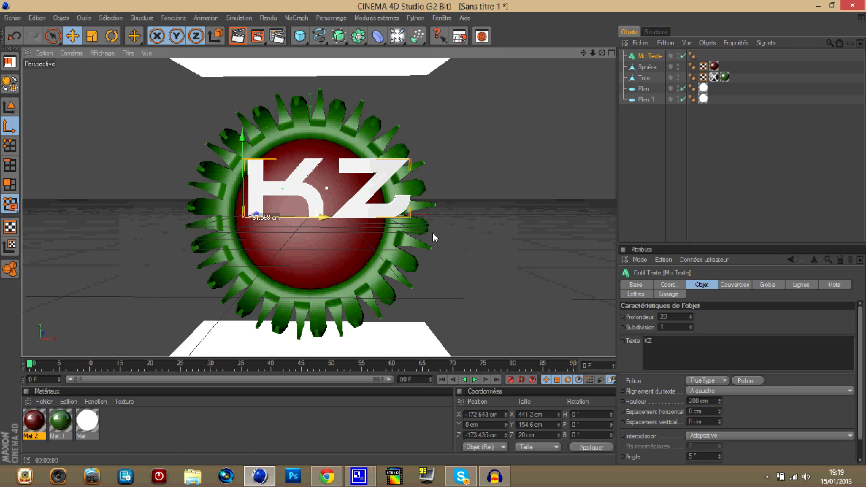
- Centre the KZ text over the sphere by moving it to about X -209 cm and Y -44 cm
{"action": "left_click_drag", "start_coordinate": [239, 137], "coordinate": [240, 157]}
{"action": "left_click_drag", "start_coordinate": [319, 237], "coordinate": [304, 238]}
{"action": "left_click_drag", "start_coordinate": [224, 157], "coordinate": [224, 152]}
{"action": "left_click_drag", "start_coordinate": [306, 235], "coordinate": [310, 235]}
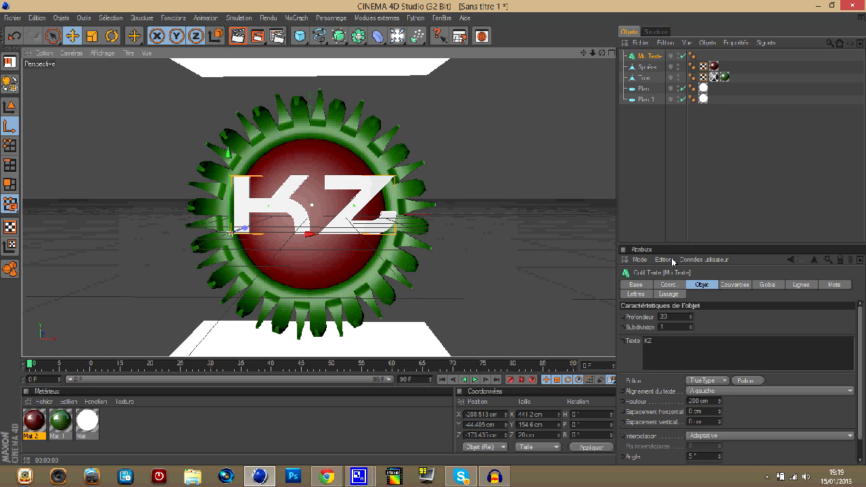
- Set both the start and end caps of the KZ text to cap and bevel (Couvercle et biseau)
{"action": "left_click", "coordinate": [738, 287]}
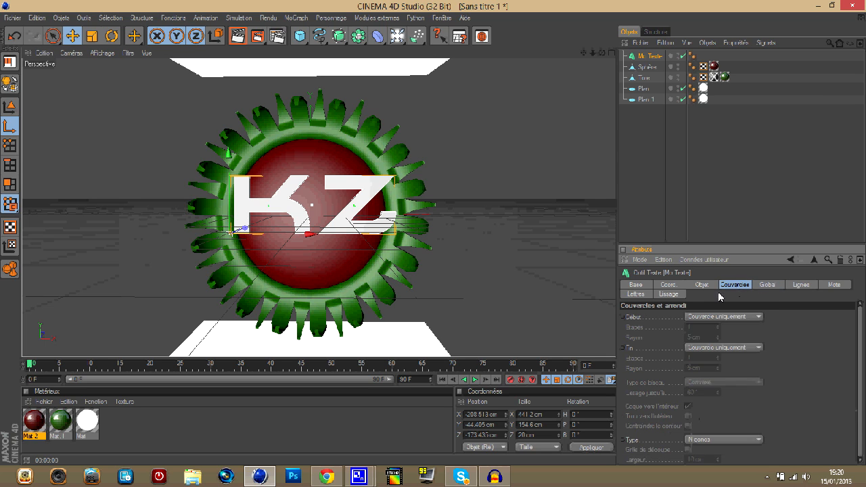
{"action": "left_click", "coordinate": [704, 285]}
{"action": "left_click", "coordinate": [738, 286]}
{"action": "left_click", "coordinate": [767, 285]}
{"action": "left_click", "coordinate": [702, 285]}
{"action": "left_click", "coordinate": [725, 287]}
{"action": "left_click", "coordinate": [723, 316]}
{"action": "left_click", "coordinate": [724, 358]}
{"action": "left_click", "coordinate": [723, 347]}
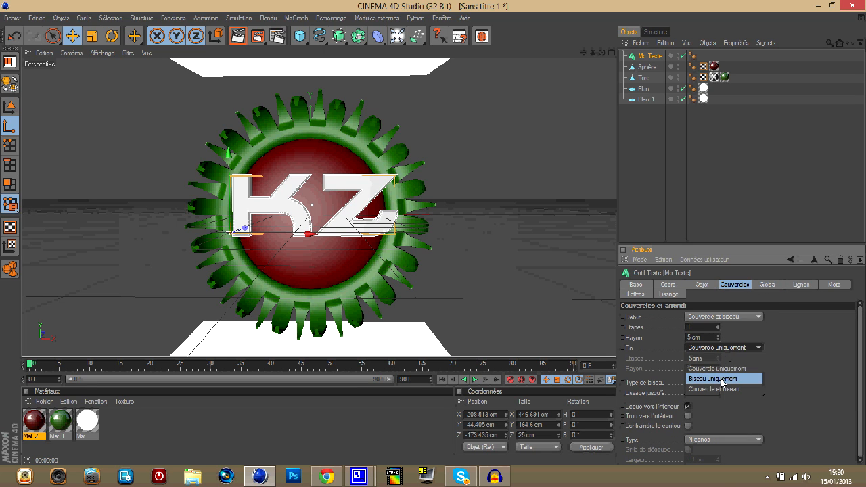
{"action": "left_click", "coordinate": [723, 389]}
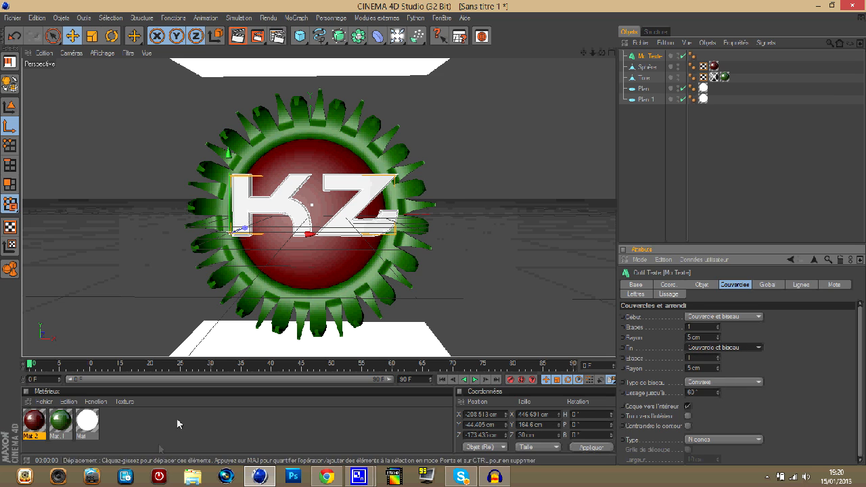
- Create a new material coloured dark yellow with RGB 142, 126, 22
{"action": "double_click", "coordinate": [146, 423]}
{"action": "double_click", "coordinate": [44, 423]}
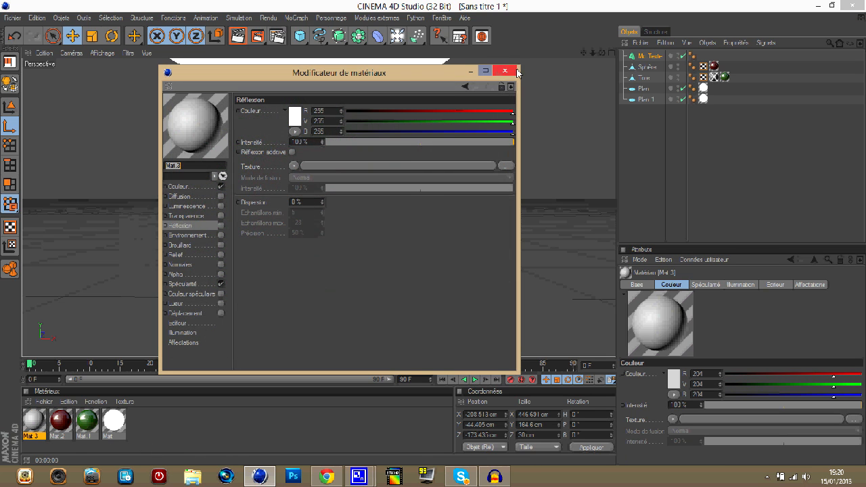
{"action": "left_click", "coordinate": [519, 72]}
{"action": "left_click", "coordinate": [673, 379]}
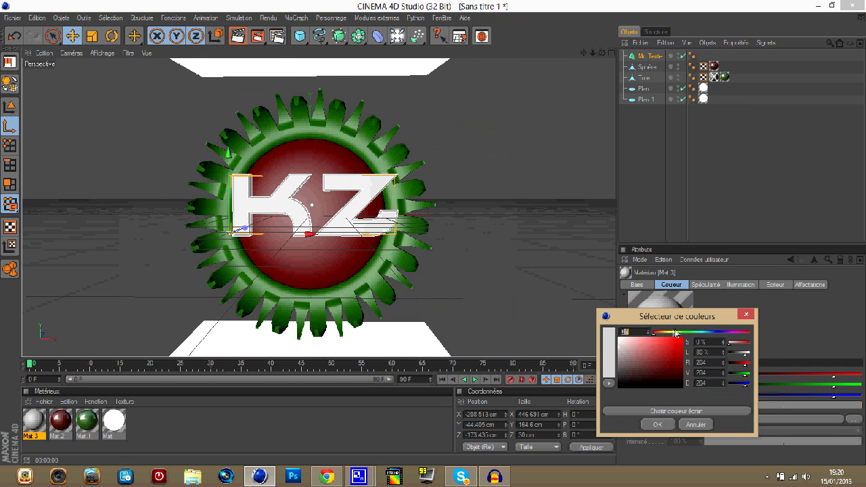
{"action": "left_click", "coordinate": [668, 332]}
{"action": "left_click_drag", "start_coordinate": [664, 355], "coordinate": [674, 360]}
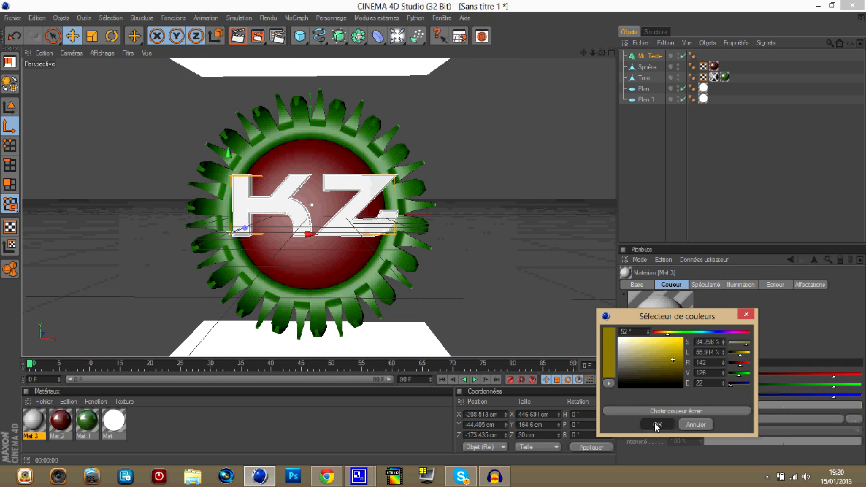
{"action": "left_click", "coordinate": [657, 424]}
- Enable reflection on the dark yellow material and lower its reflection intensity
{"action": "left_click", "coordinate": [38, 428]}
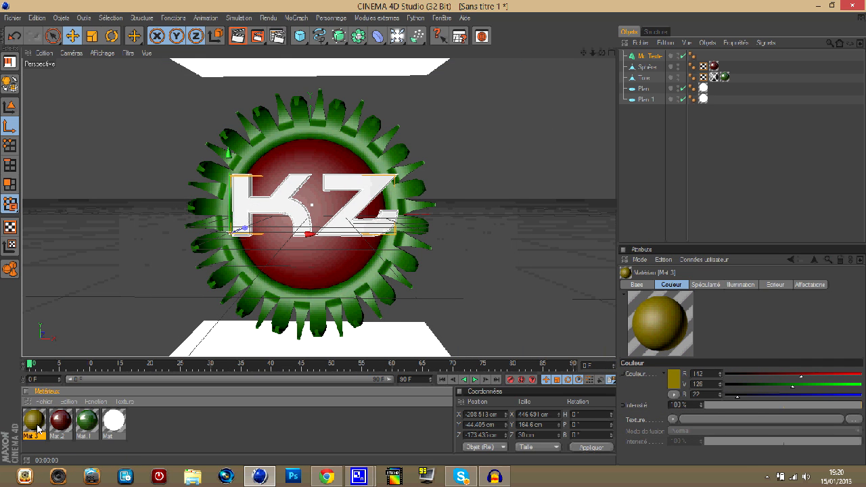
{"action": "double_click", "coordinate": [33, 421]}
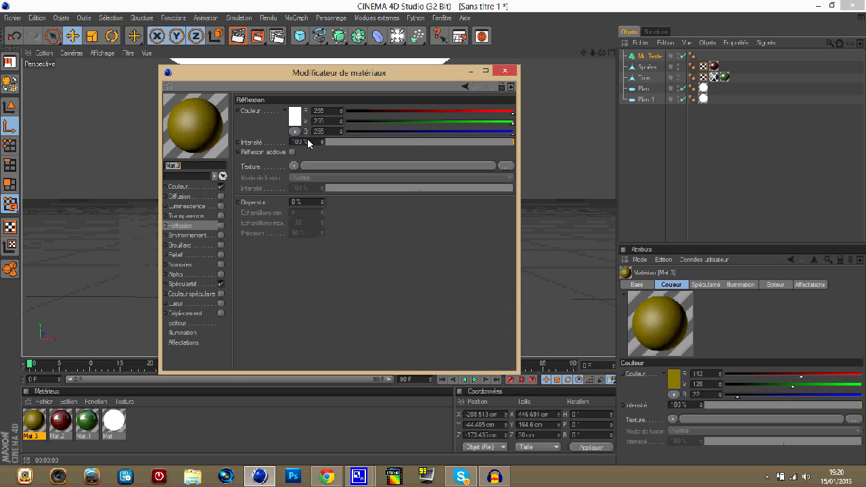
{"action": "left_click", "coordinate": [221, 226]}
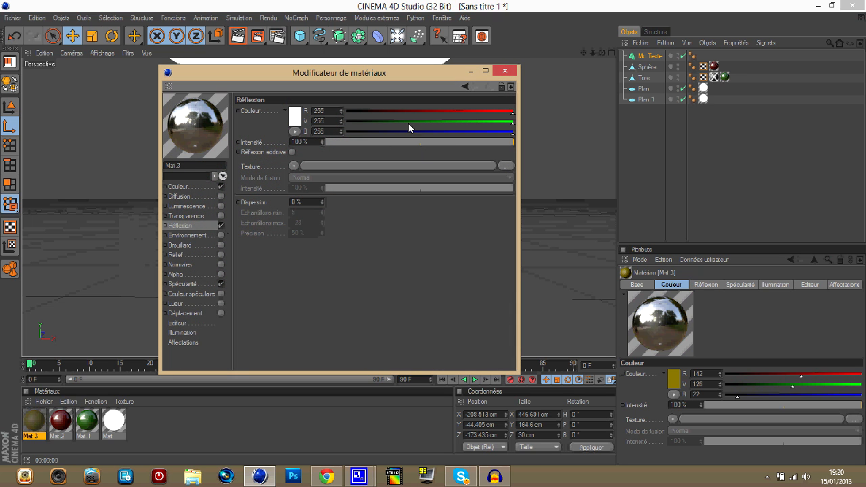
{"action": "left_click", "coordinate": [419, 142]}
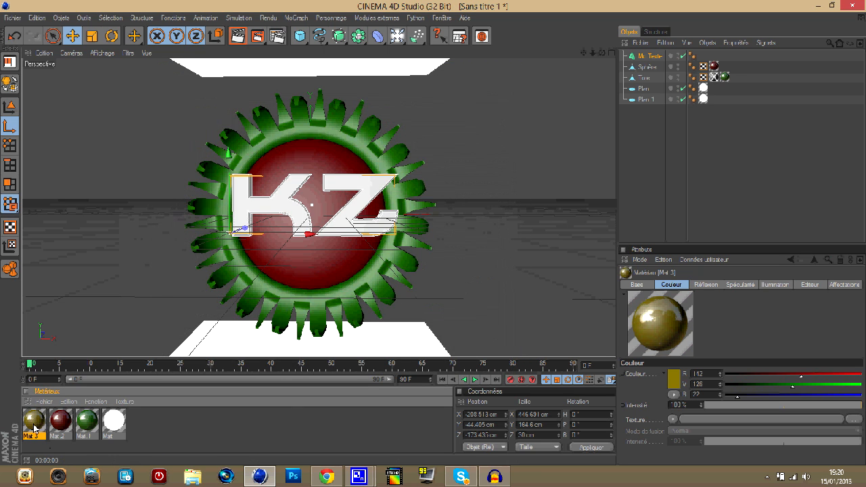
- Apply the reflective dark yellow material to the KZ text and render the view
{"action": "left_click_drag", "start_coordinate": [281, 195], "coordinate": [281, 194]}
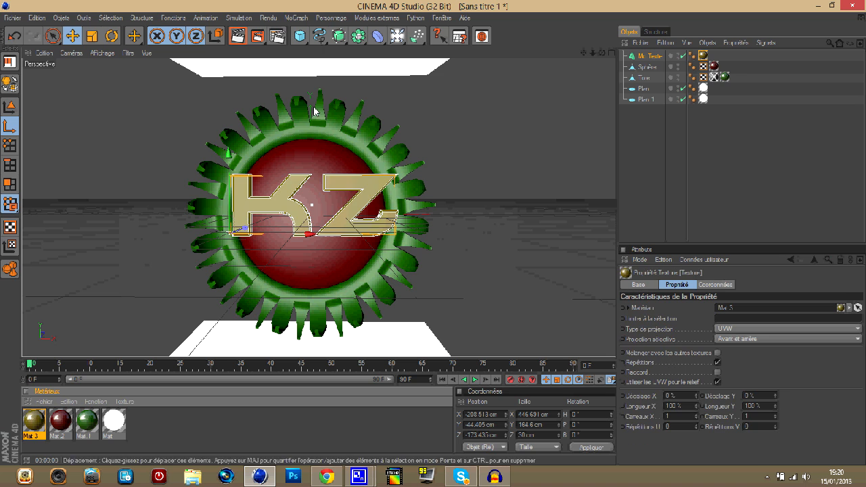
{"action": "left_click", "coordinate": [238, 38]}
{"action": "left_click", "coordinate": [342, 182]}
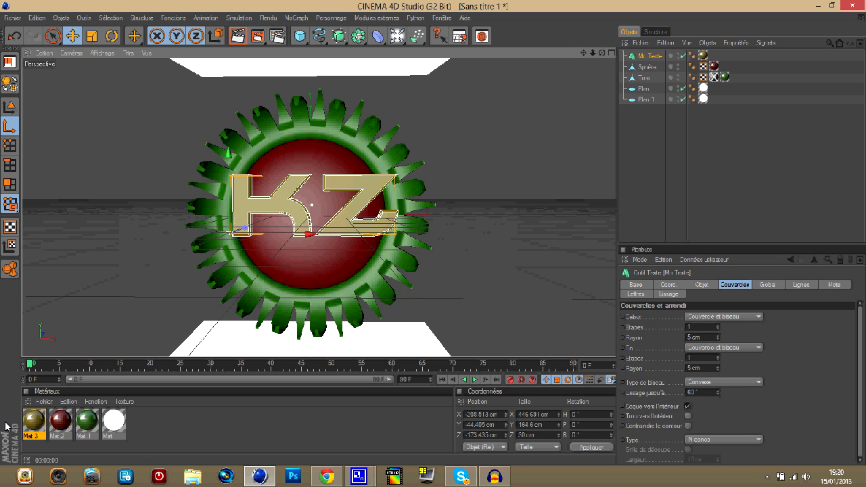
- Darken the dark yellow material's reflection colour to RGB 8, 7, 7, and delete that material
{"action": "left_click", "coordinate": [31, 427]}
{"action": "left_click", "coordinate": [31, 427]}
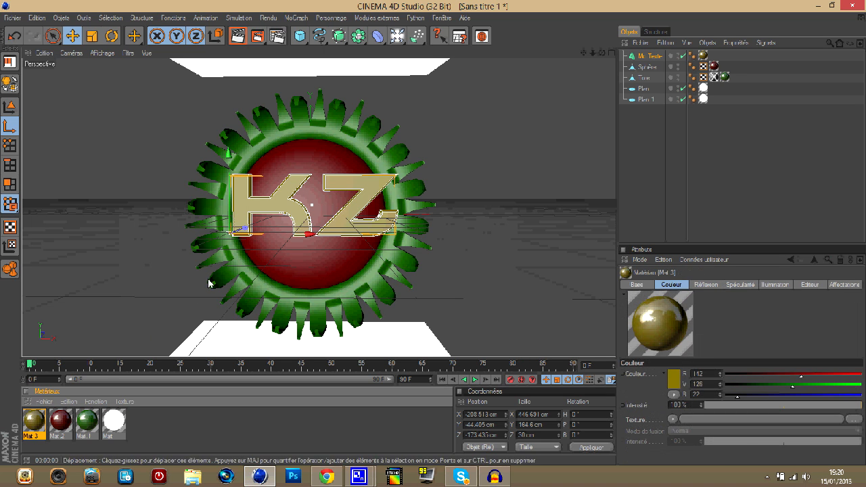
{"action": "double_click", "coordinate": [34, 420]}
{"action": "left_click", "coordinate": [295, 117]}
{"action": "left_click", "coordinate": [248, 129]}
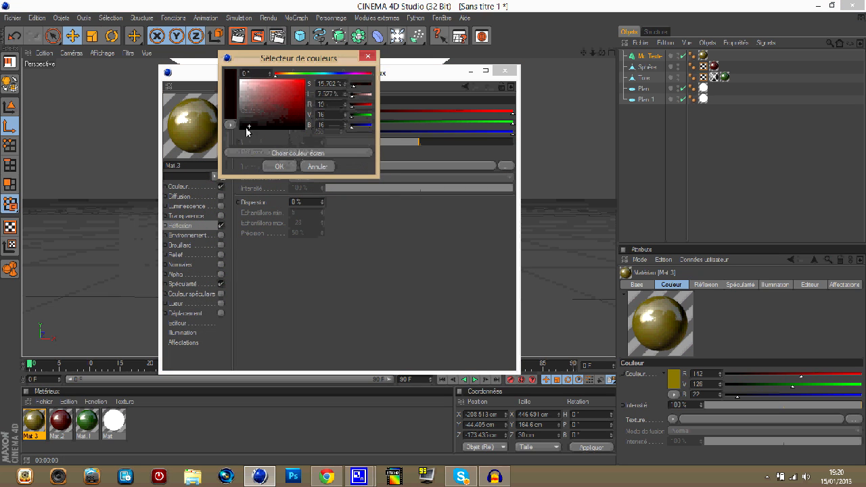
{"action": "left_click", "coordinate": [277, 166]}
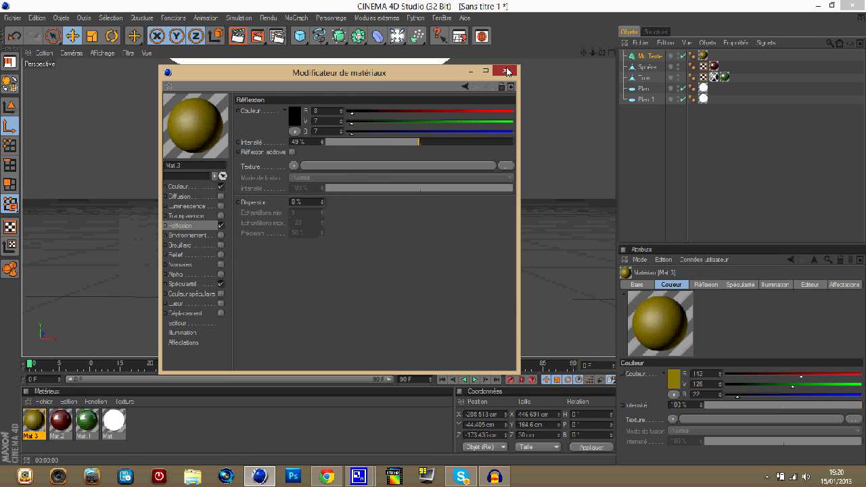
{"action": "left_click", "coordinate": [507, 72]}
{"action": "key", "text": "Delete"}
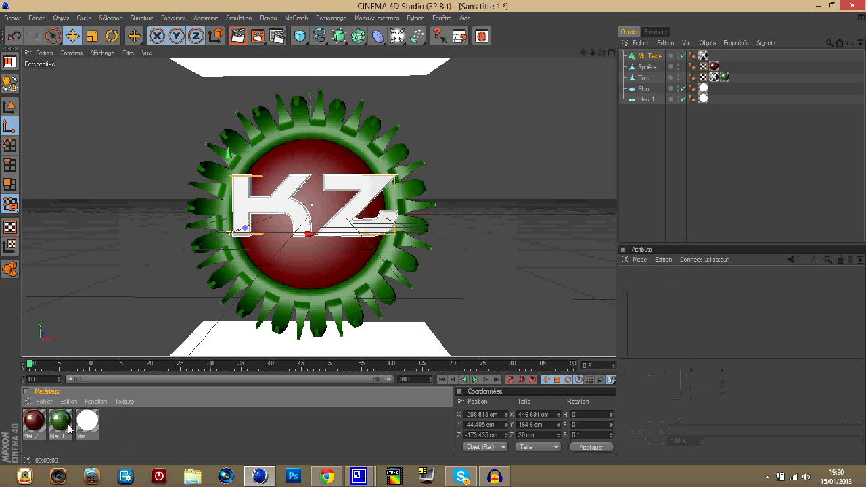
- Try a new default grey material on the KZ text, then delete that material
{"action": "double_click", "coordinate": [131, 426]}
{"action": "double_click", "coordinate": [42, 427]}
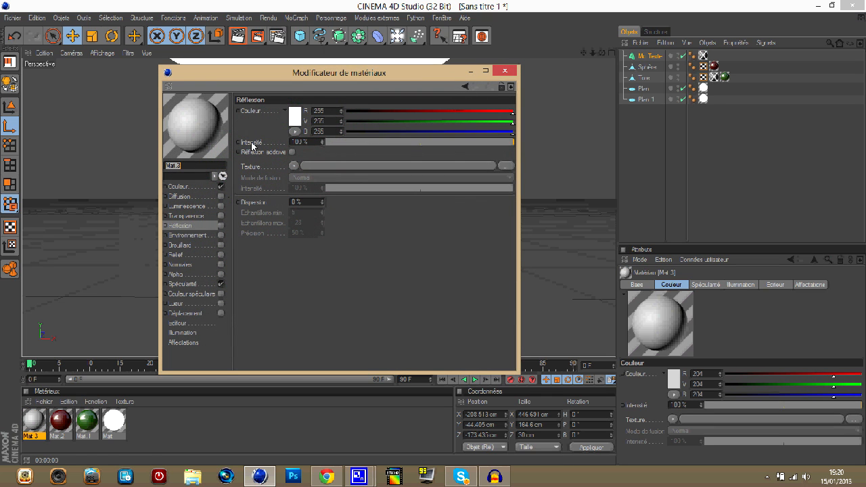
{"action": "left_click", "coordinate": [293, 119]}
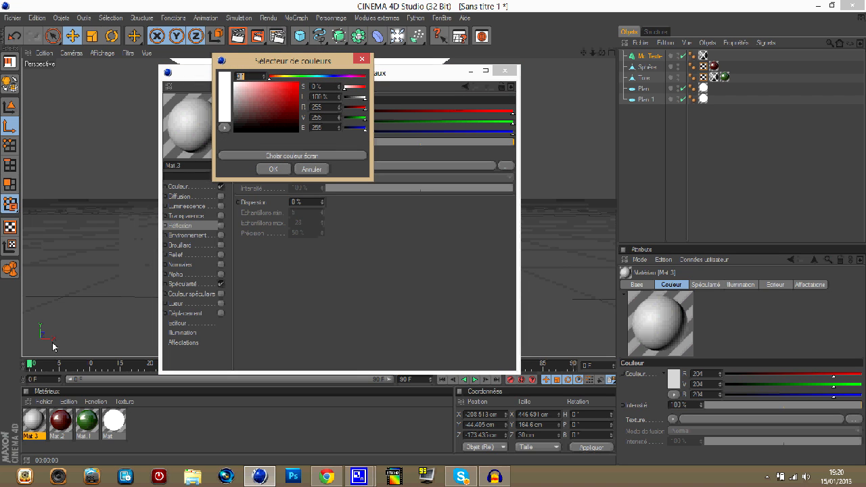
{"action": "left_click", "coordinate": [300, 81]}
{"action": "left_click", "coordinate": [280, 173]}
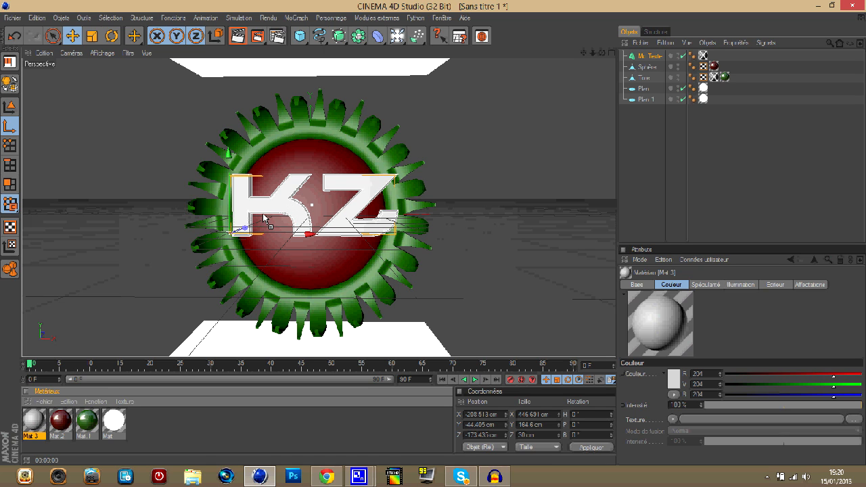
{"action": "left_click_drag", "start_coordinate": [266, 219], "coordinate": [267, 219]}
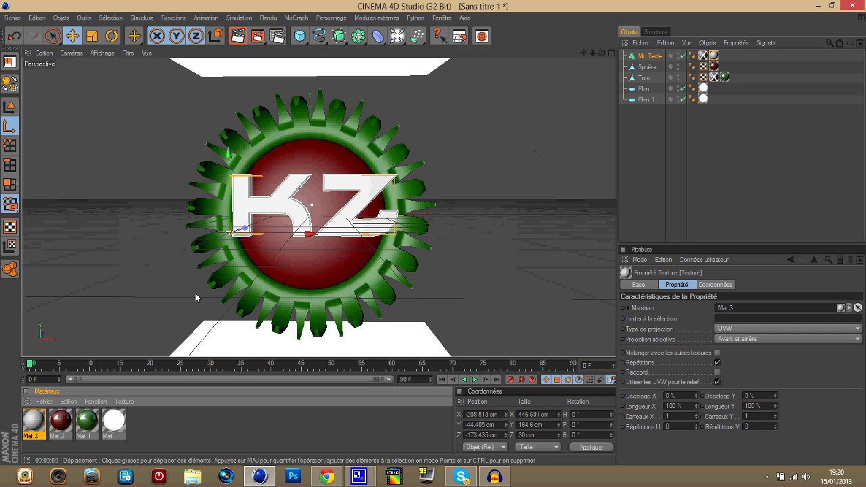
{"action": "left_click", "coordinate": [41, 425]}
{"action": "key", "text": "Delete"}
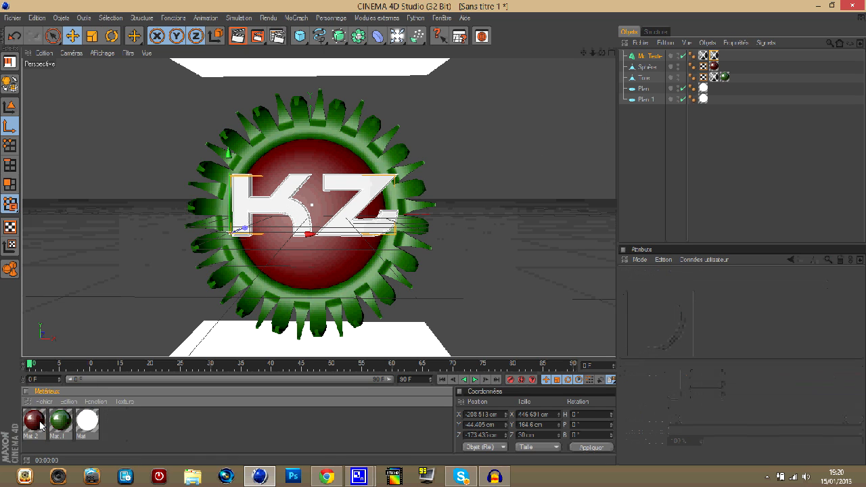
- Create a new material and set its colour to black, RGB 0, 0, 0
{"action": "double_click", "coordinate": [159, 438]}
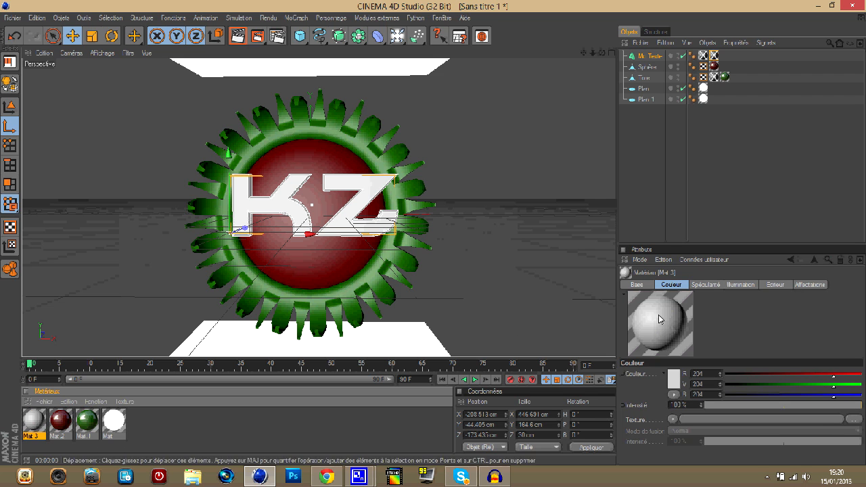
{"action": "left_click", "coordinate": [677, 375]}
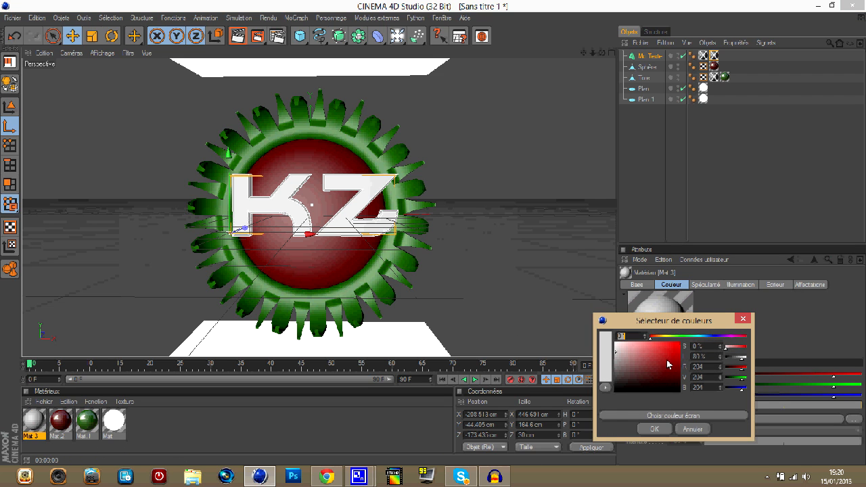
{"action": "left_click", "coordinate": [673, 363]}
{"action": "left_click", "coordinate": [655, 429]}
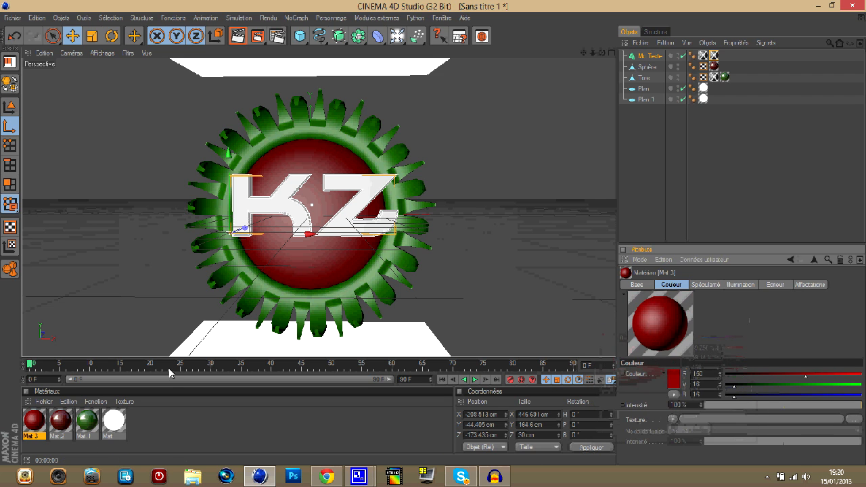
{"action": "left_click", "coordinate": [675, 379]}
{"action": "left_click_drag", "start_coordinate": [666, 364], "coordinate": [648, 419]}
{"action": "left_click", "coordinate": [655, 432]}
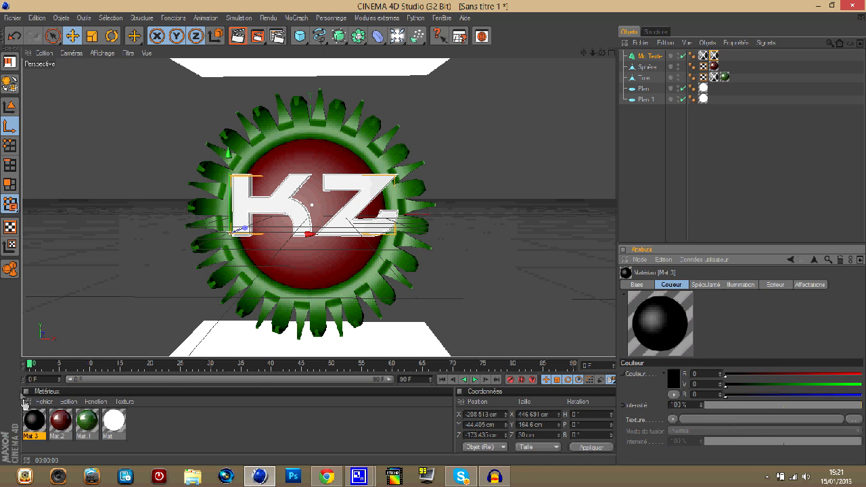
- Enable reflection on the black material and set its reflection intensity to 50%
{"action": "double_click", "coordinate": [34, 420]}
{"action": "left_click", "coordinate": [196, 226]}
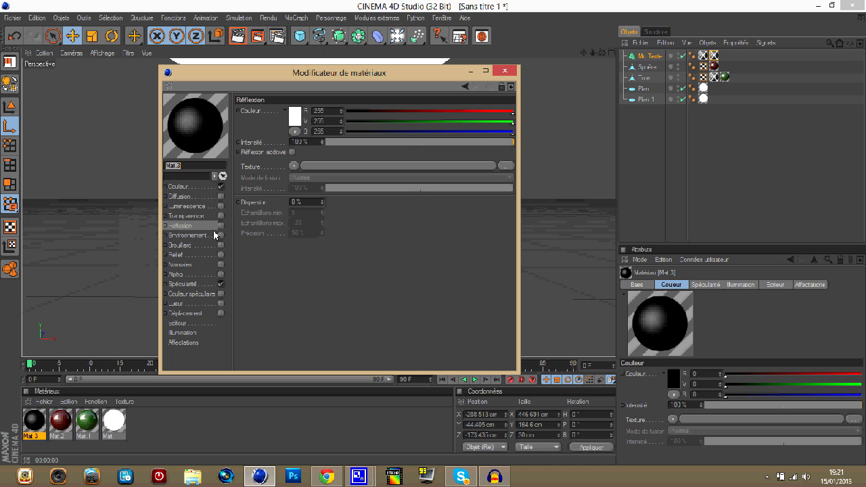
{"action": "left_click", "coordinate": [403, 142]}
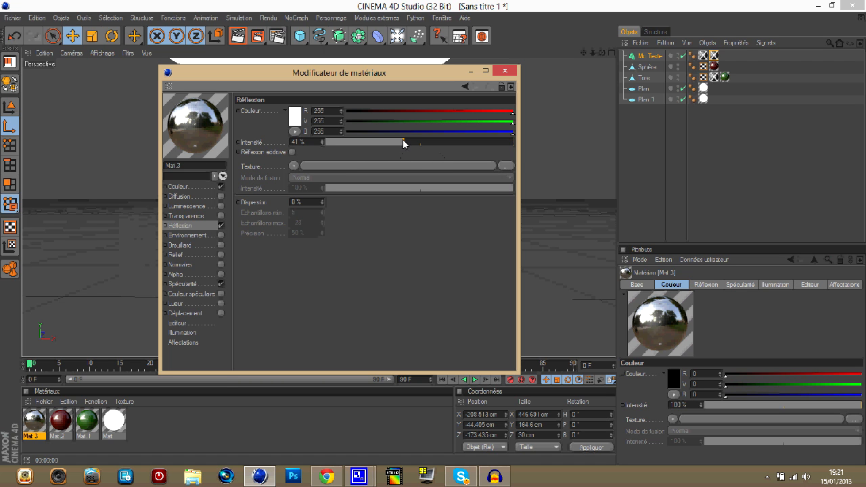
{"action": "left_click", "coordinate": [505, 71]}
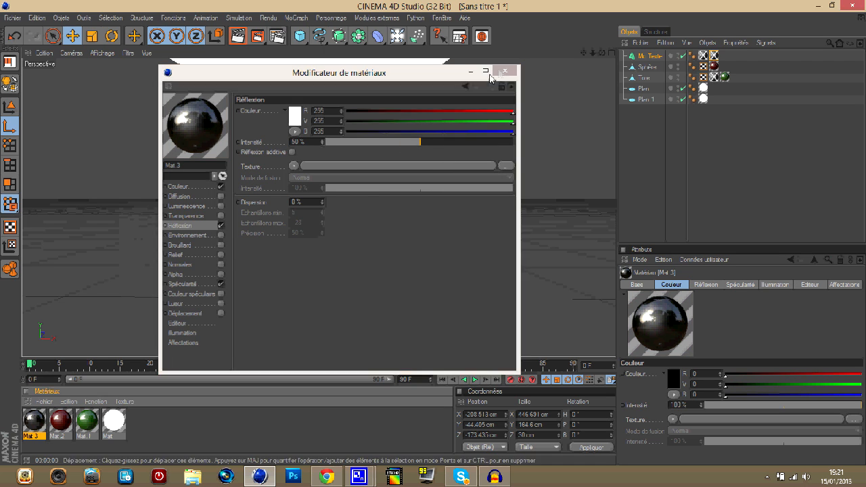
- Apply the reflective black material to the KZ text and render the view
{"action": "left_click_drag", "start_coordinate": [239, 215], "coordinate": [242, 214]}
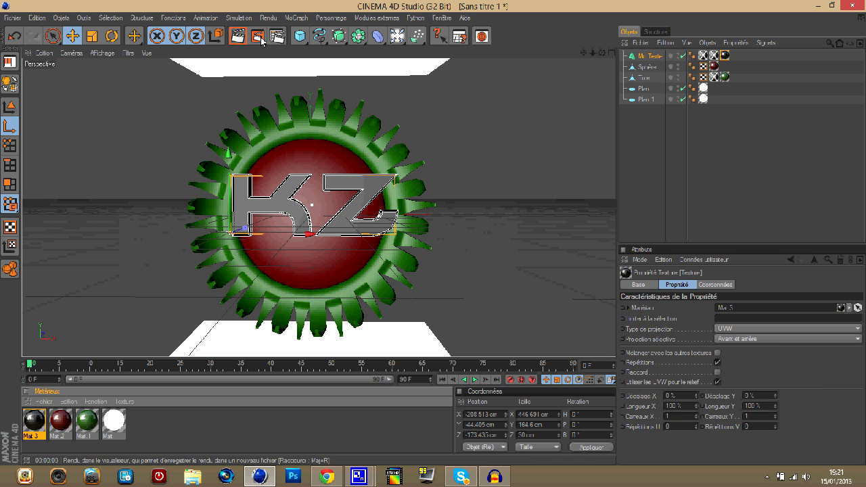
{"action": "left_click", "coordinate": [238, 36]}
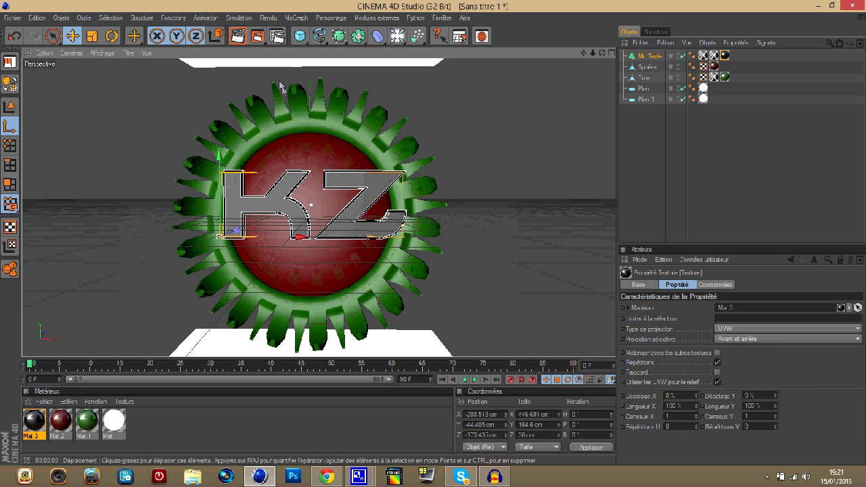
{"action": "left_click", "coordinate": [296, 148]}
{"action": "left_click", "coordinate": [238, 36]}
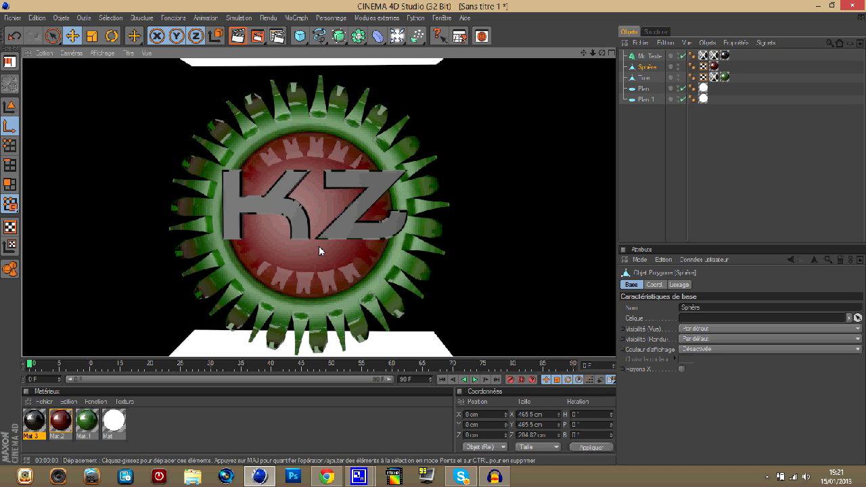
- Lower the reflection intensity of the sphere's red material to 16% and render the view
{"action": "left_click", "coordinate": [434, 236]}
{"action": "double_click", "coordinate": [60, 421]}
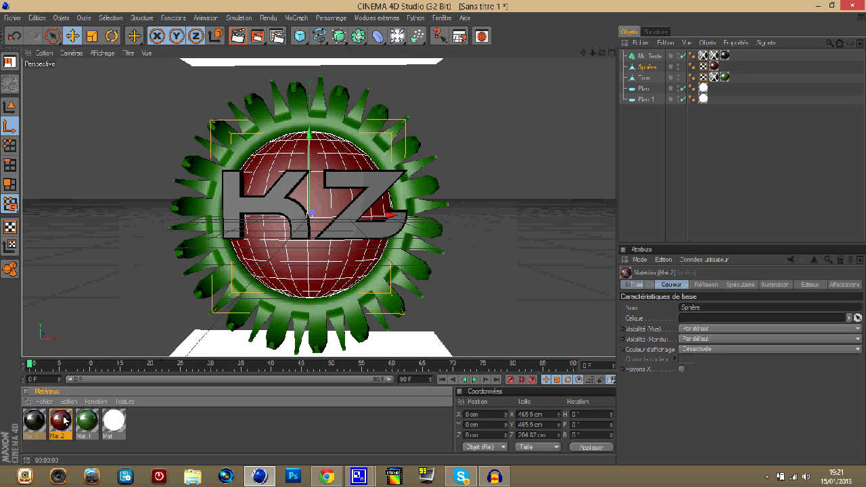
{"action": "left_click_drag", "start_coordinate": [361, 147], "coordinate": [356, 146]}
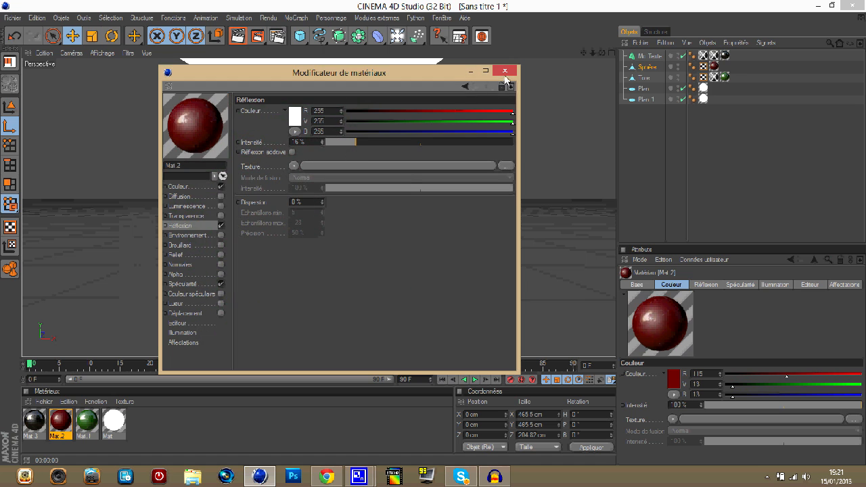
{"action": "left_click", "coordinate": [505, 71]}
{"action": "left_click", "coordinate": [238, 37]}
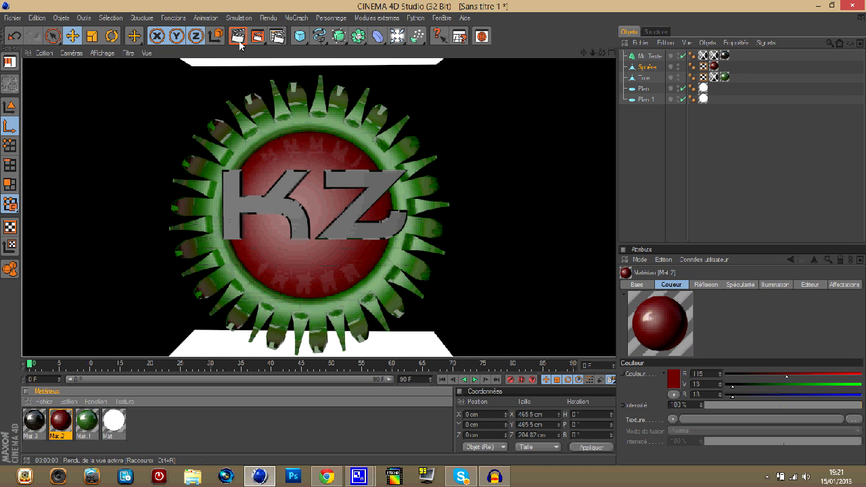
{"action": "left_click", "coordinate": [341, 203]}
{"action": "scroll", "coordinate": [339, 153], "scroll_direction": "down", "scroll_amount": 3}
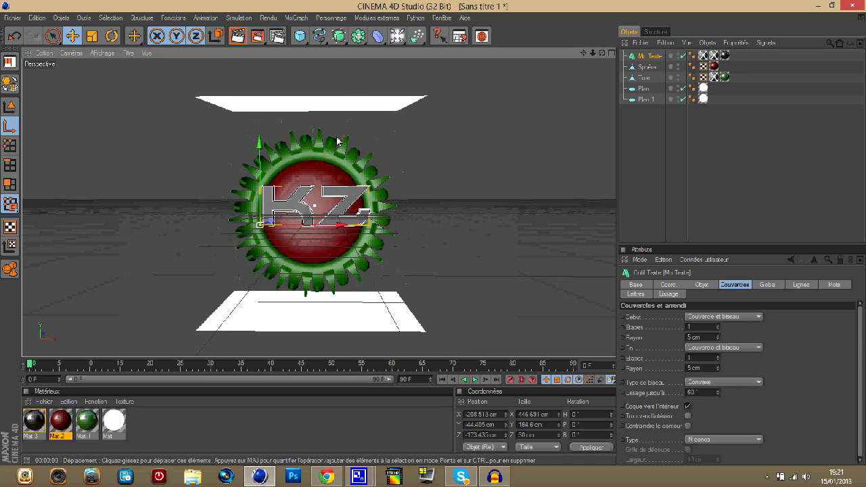
{"action": "left_click", "coordinate": [238, 37]}
{"action": "scroll", "coordinate": [320, 96], "scroll_direction": "up", "scroll_amount": 1}
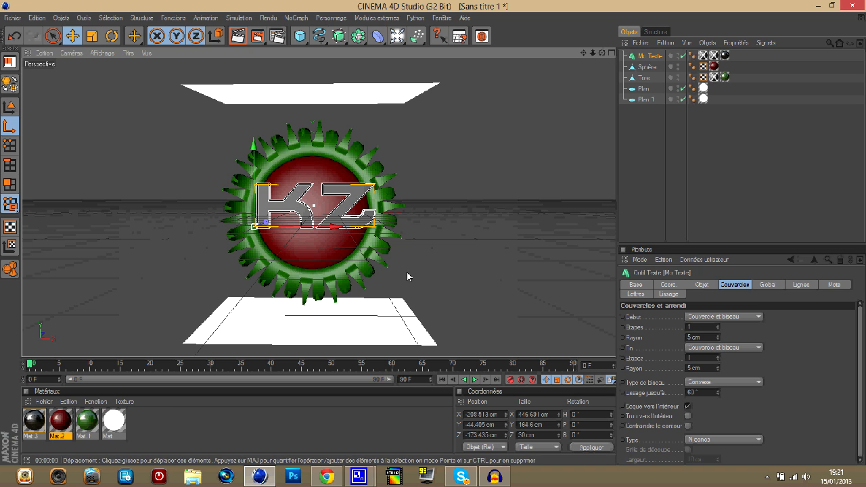
- Add a Render property (Rendu) to both luminous planes, disable their camera visibility (Visibilité caméra), and render the view
{"action": "left_click", "coordinate": [640, 88]}
{"action": "left_click", "coordinate": [647, 99], "text": "shift"}
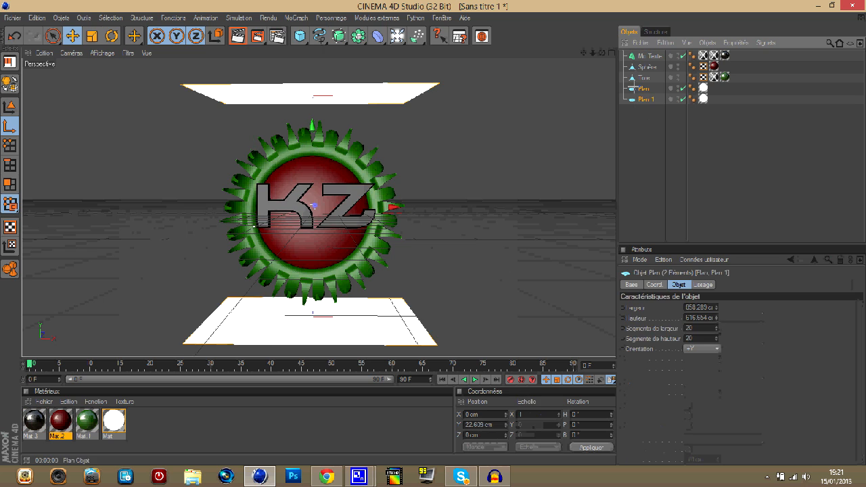
{"action": "right_click", "coordinate": [642, 89]}
{"action": "mouse_move", "coordinate": [658, 93]}
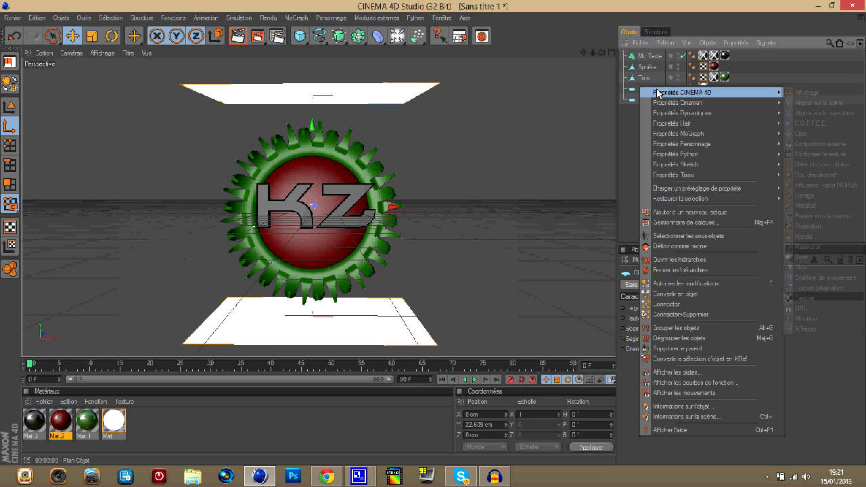
{"action": "left_click", "coordinate": [827, 236]}
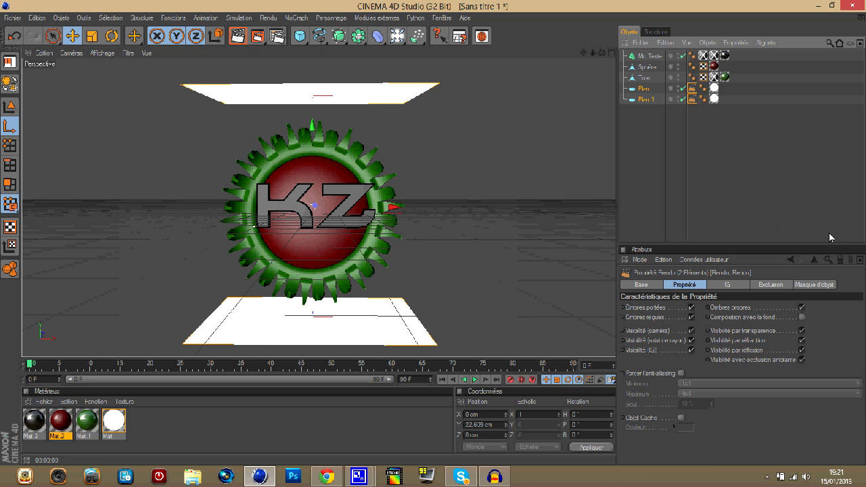
{"action": "left_click", "coordinate": [691, 331]}
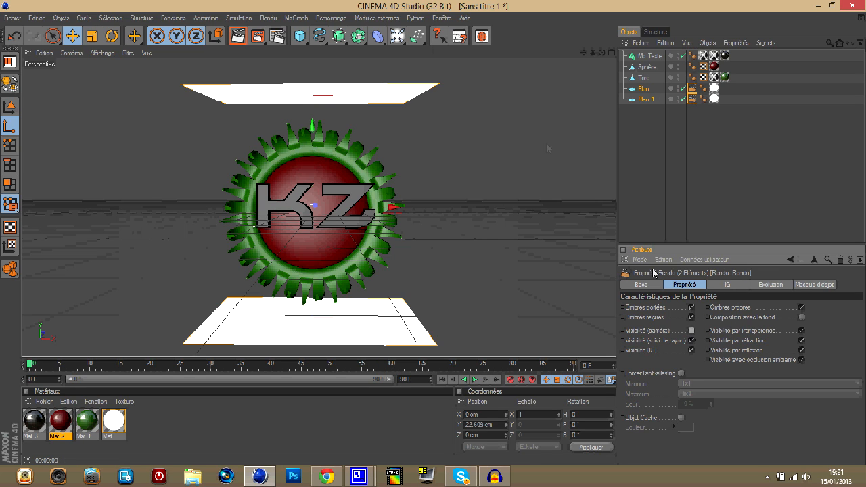
{"action": "left_click", "coordinate": [237, 37]}
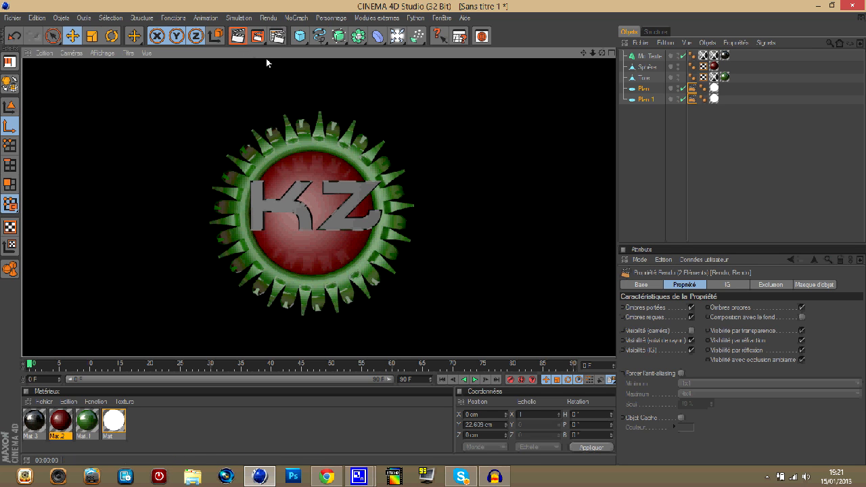
- Examine the logo from several angles and distances with test renders of the view
{"action": "left_click", "coordinate": [314, 75]}
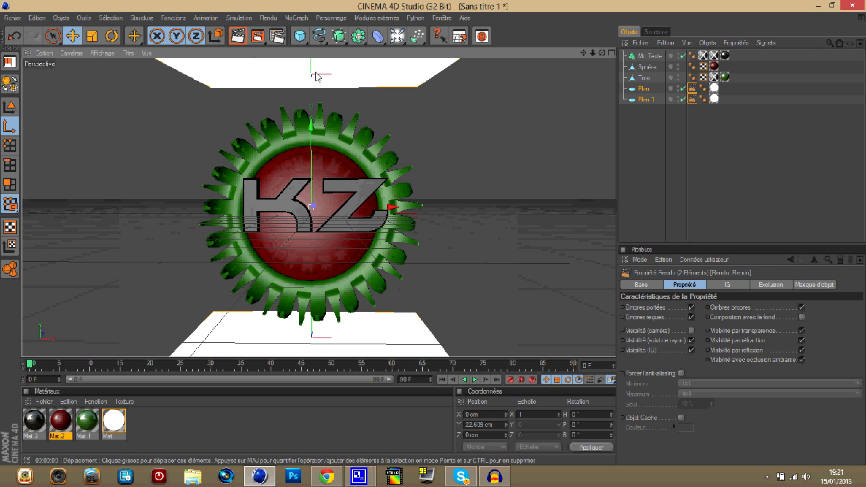
{"action": "left_click_drag", "start_coordinate": [434, 233], "coordinate": [433, 233]}
{"action": "left_click_drag", "start_coordinate": [602, 53], "coordinate": [433, 233]}
{"action": "scroll", "coordinate": [483, 93], "scroll_direction": "up", "scroll_amount": 2}
{"action": "scroll", "coordinate": [483, 93], "scroll_direction": "down", "scroll_amount": 2}
{"action": "left_click", "coordinate": [243, 37]}
{"action": "left_click_drag", "start_coordinate": [601, 52], "coordinate": [434, 233]}
{"action": "left_click", "coordinate": [243, 39]}
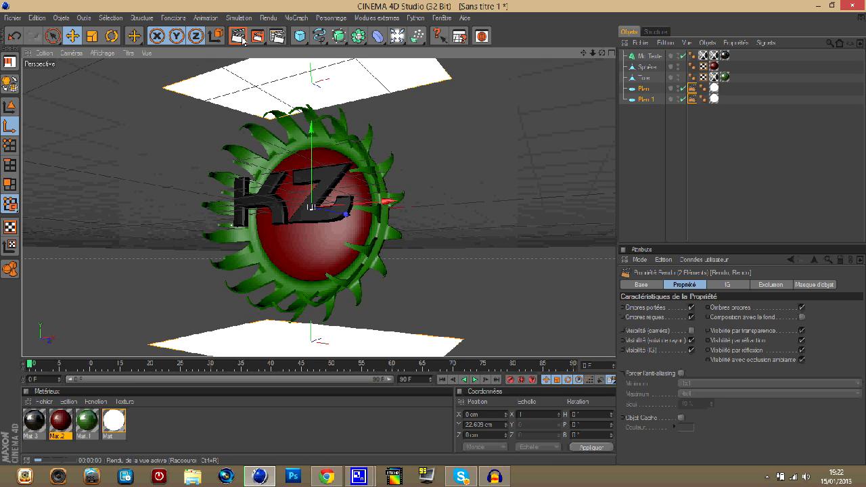
{"action": "left_click_drag", "start_coordinate": [602, 53], "coordinate": [451, 192]}
{"action": "left_click_drag", "start_coordinate": [344, 192], "coordinate": [343, 193]}
- Convert the KZ text object to editable geometry and expand its hierarchy down to the K and Z letters
{"action": "left_click", "coordinate": [647, 57]}
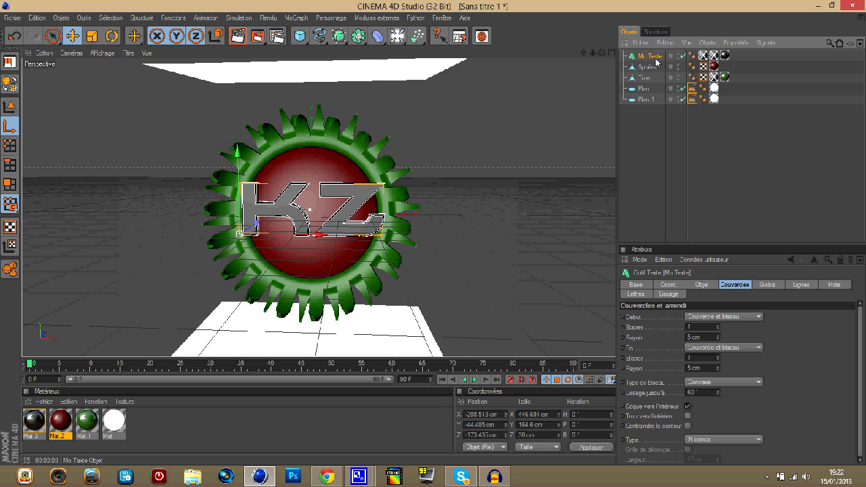
{"action": "key", "text": "c"}
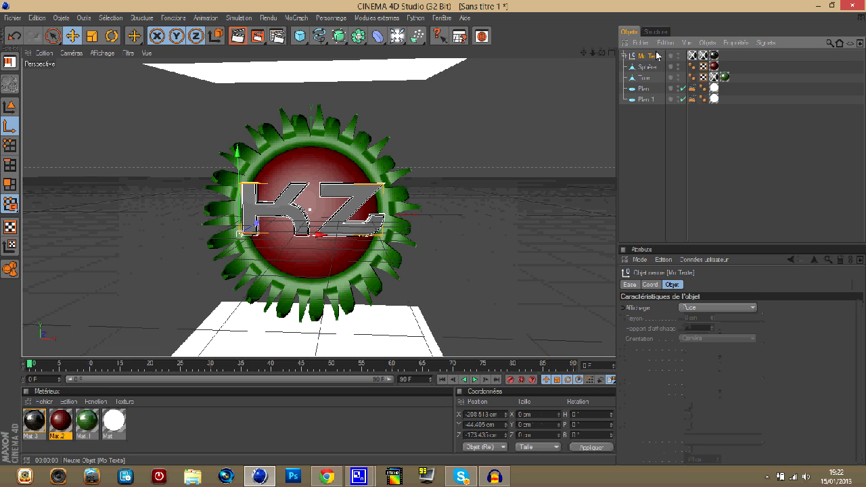
{"action": "left_click", "coordinate": [624, 57]}
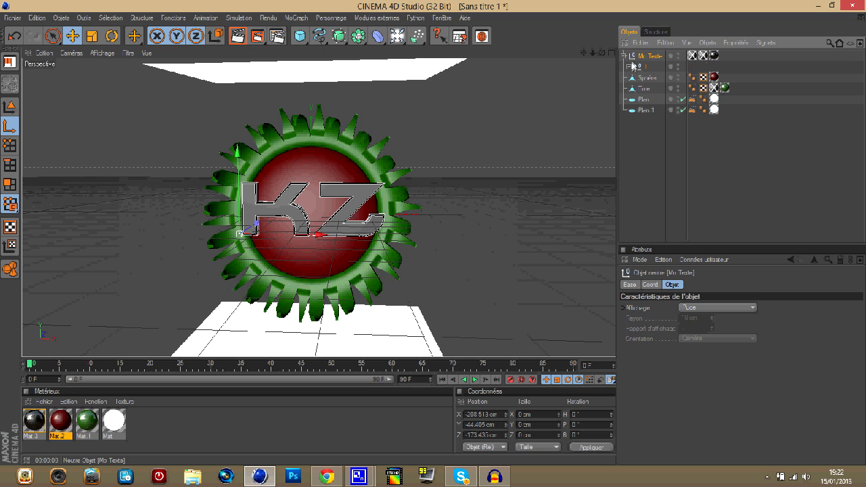
{"action": "left_click", "coordinate": [631, 67]}
{"action": "left_click", "coordinate": [635, 77]}
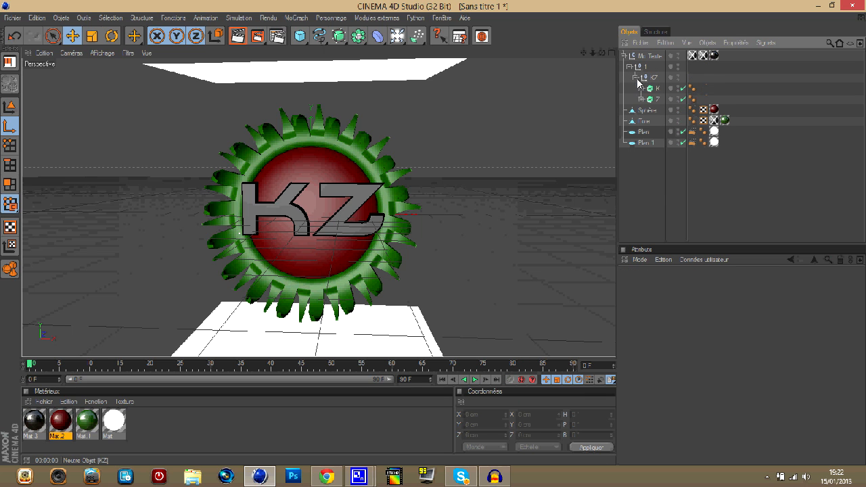
- Check the separate Z and K letter objects, and undo the conversion of the KZ text to editable geometry
{"action": "left_click", "coordinate": [653, 99]}
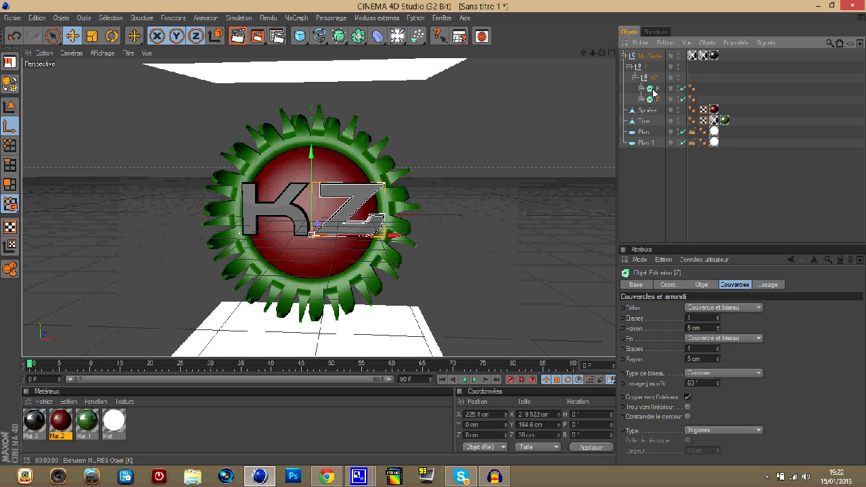
{"action": "left_click", "coordinate": [653, 90]}
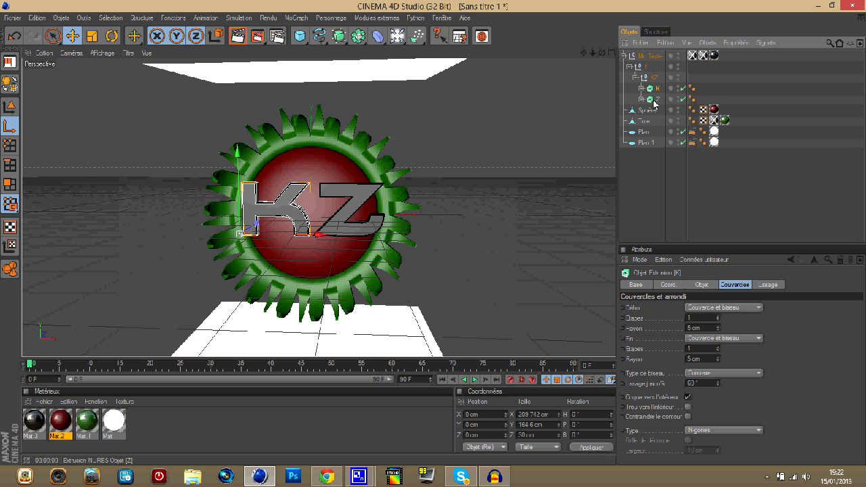
{"action": "left_click", "coordinate": [14, 36]}
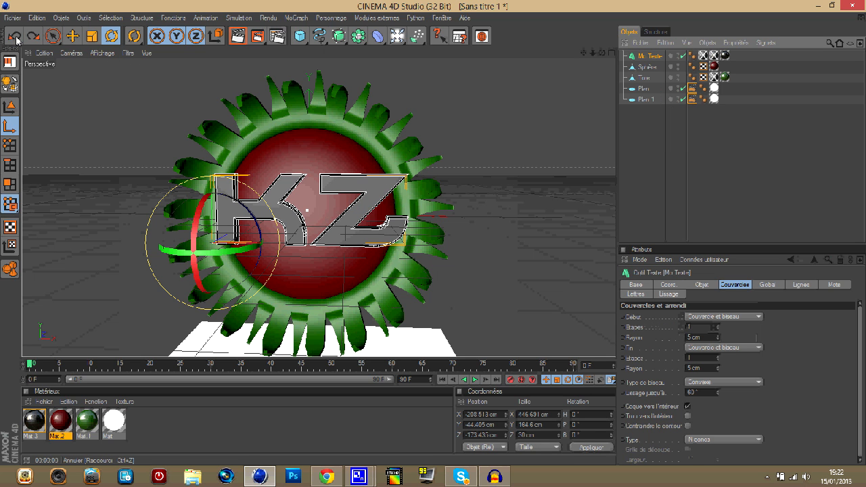
- Rotate the KZ text to a bank angle of -2.675° and render the logo from an oblique angle
{"action": "left_click_drag", "start_coordinate": [253, 219], "coordinate": [233, 237]}
{"action": "key", "text": "e"}
{"action": "left_click_drag", "start_coordinate": [602, 53], "coordinate": [648, 63]}
{"action": "left_click", "coordinate": [238, 37]}
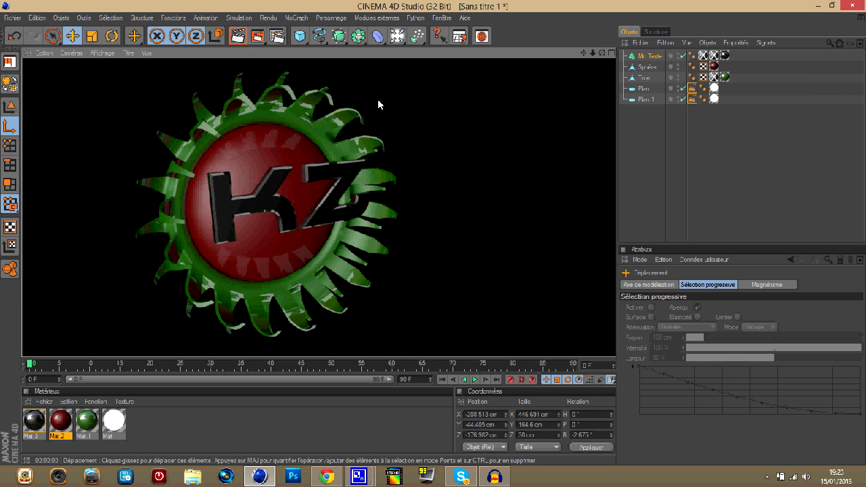
- Set the render output size to the 800 x 600 screen preset in the render settings
{"action": "left_click", "coordinate": [277, 36]}
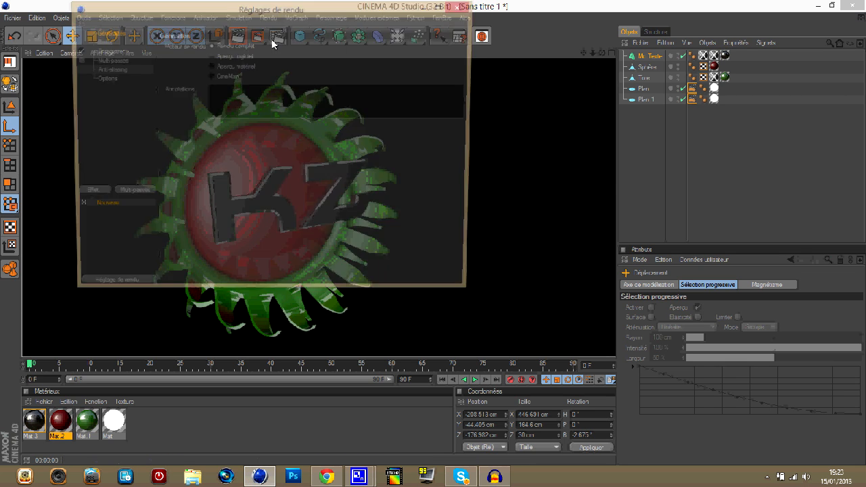
{"action": "left_click", "coordinate": [102, 42]}
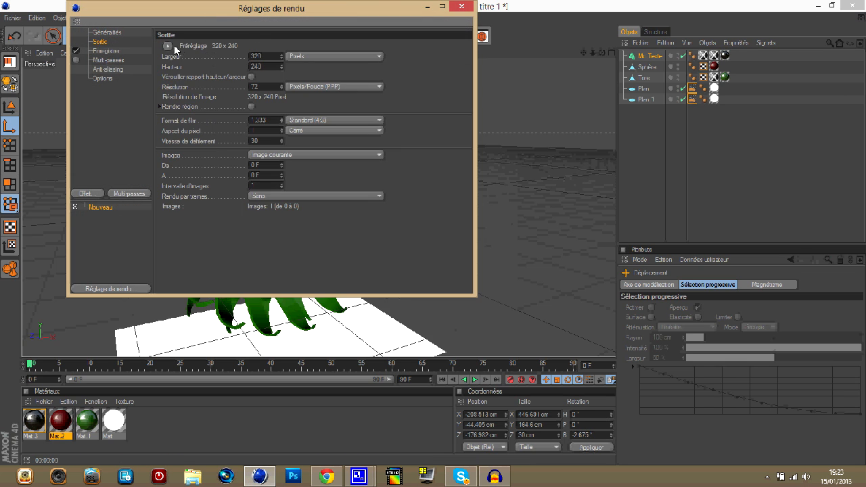
{"action": "mouse_move", "coordinate": [203, 57]}
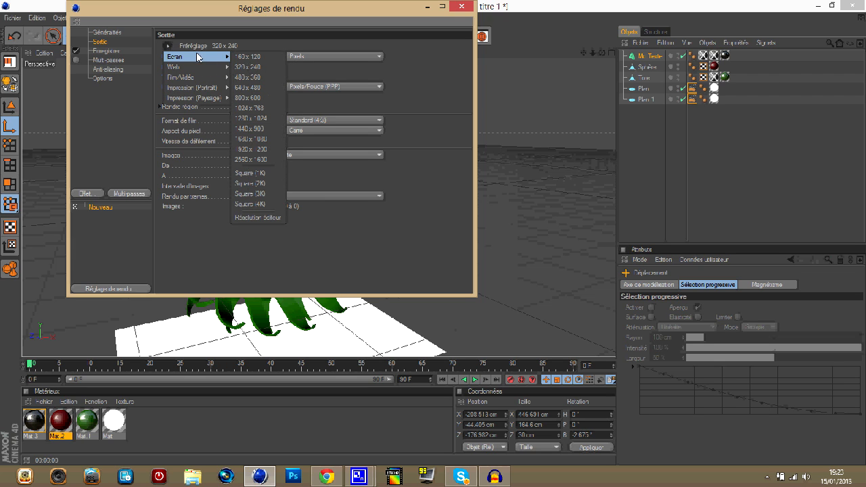
{"action": "left_click", "coordinate": [271, 99]}
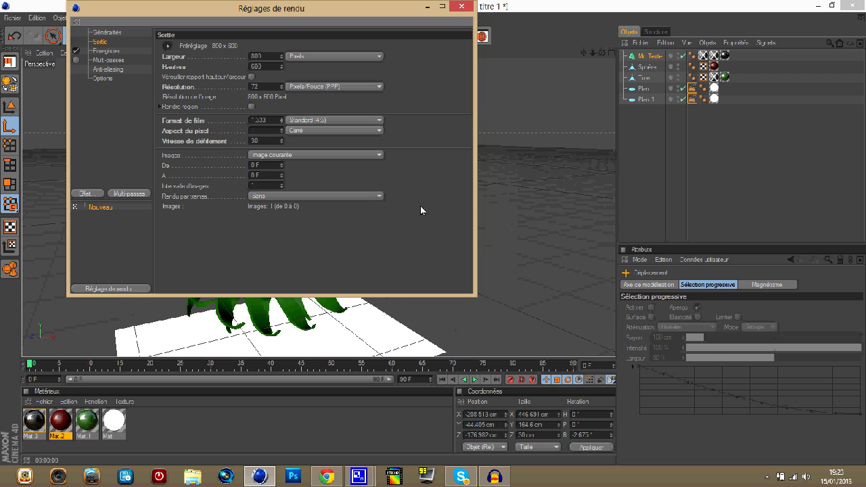
- Set the saved render image format to PNG and close the render settings
{"action": "left_click", "coordinate": [115, 52]}
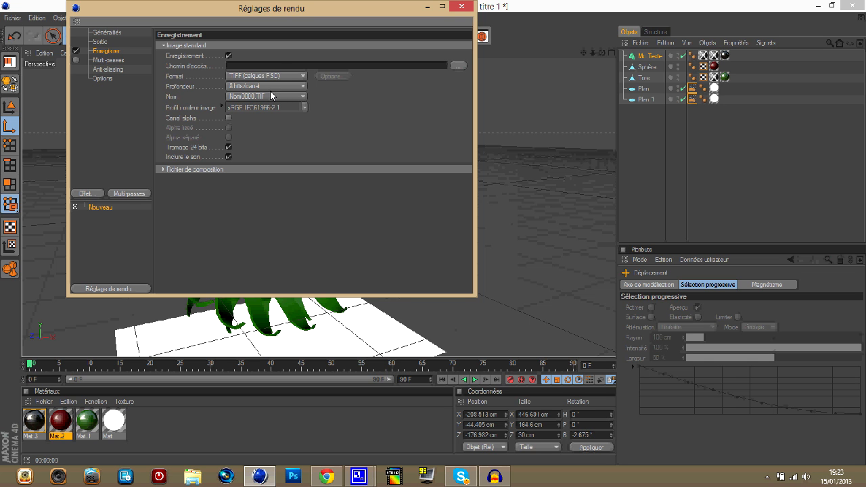
{"action": "left_click", "coordinate": [496, 477]}
{"action": "left_click", "coordinate": [495, 476]}
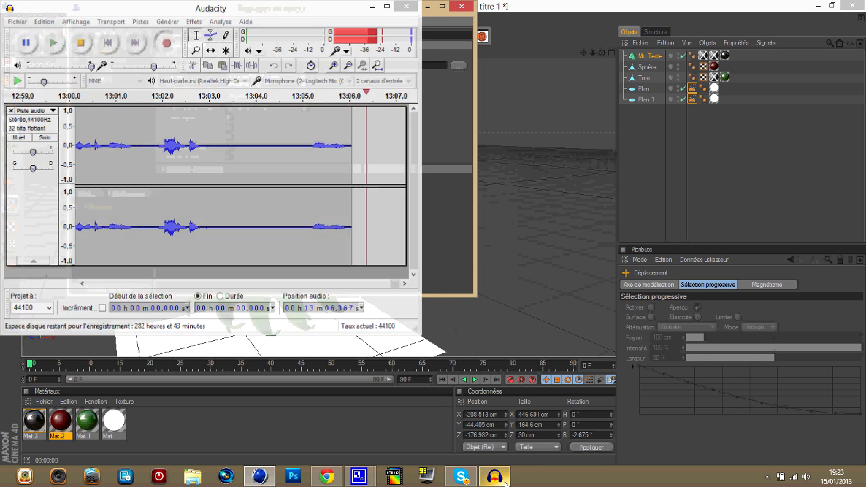
{"action": "left_click", "coordinate": [266, 75]}
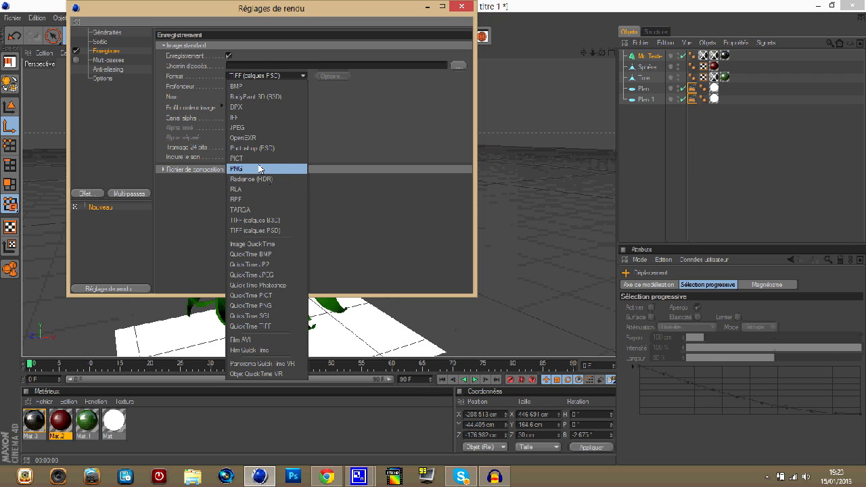
{"action": "left_click", "coordinate": [283, 169]}
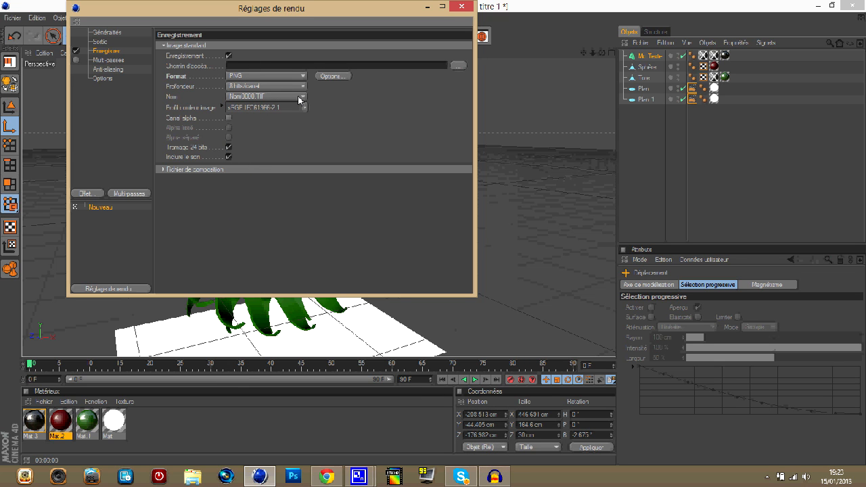
{"action": "left_click", "coordinate": [463, 7]}
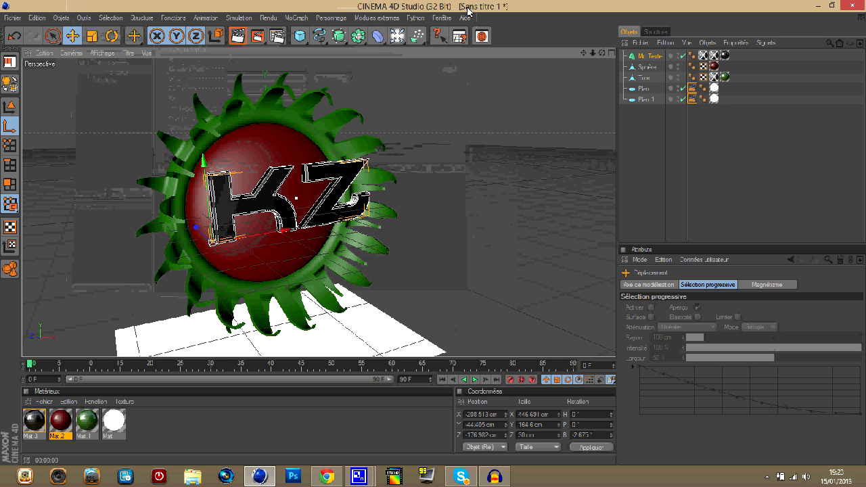
- Render the logo to the picture viewer (Visualiseur), save the image as a PNG named dg, and close the viewer
{"action": "left_click", "coordinate": [258, 35]}
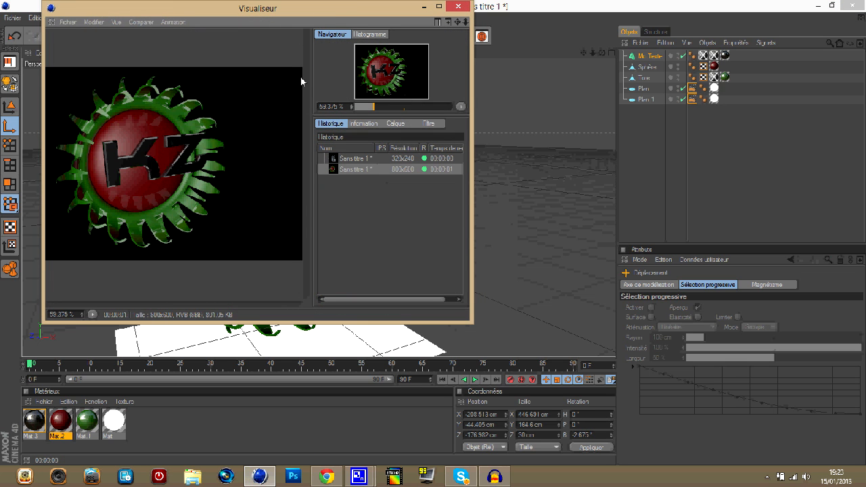
{"action": "left_click", "coordinate": [69, 23]}
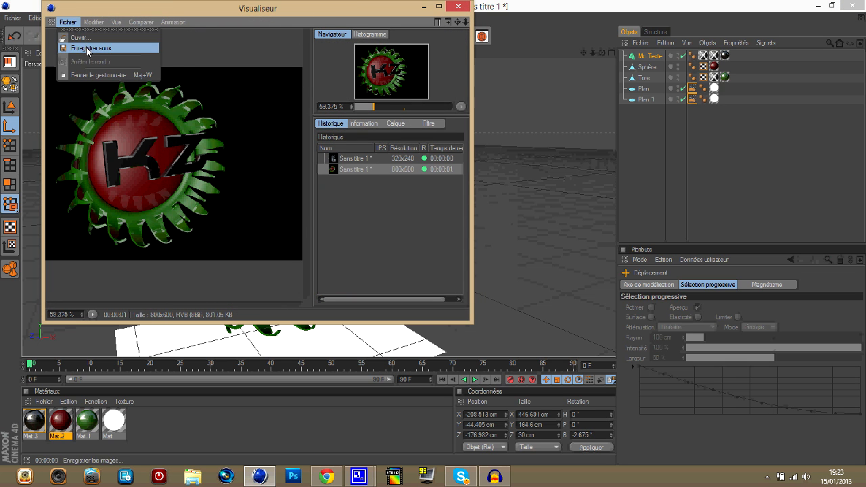
{"action": "left_click", "coordinate": [85, 48]}
{"action": "left_click", "coordinate": [75, 196]}
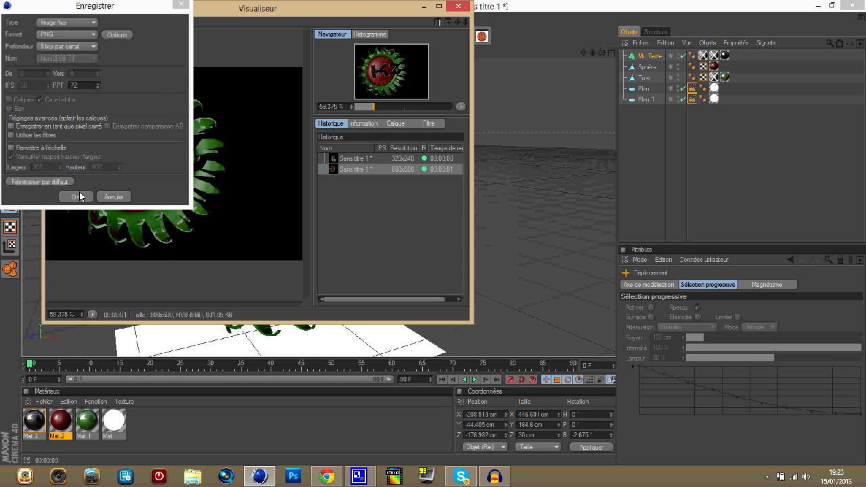
{"action": "type", "text": "dg"}
{"action": "left_click", "coordinate": [313, 260]}
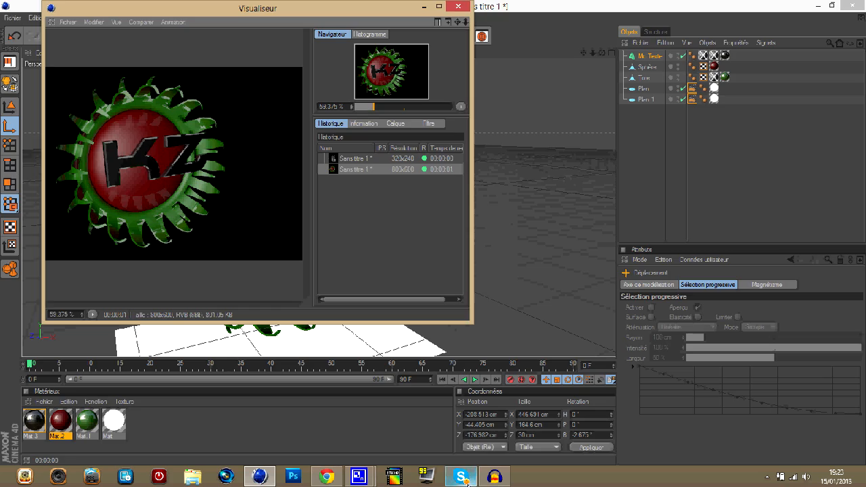
{"action": "left_click", "coordinate": [462, 477]}
{"action": "left_click", "coordinate": [463, 477]}
{"action": "left_click", "coordinate": [450, 6]}
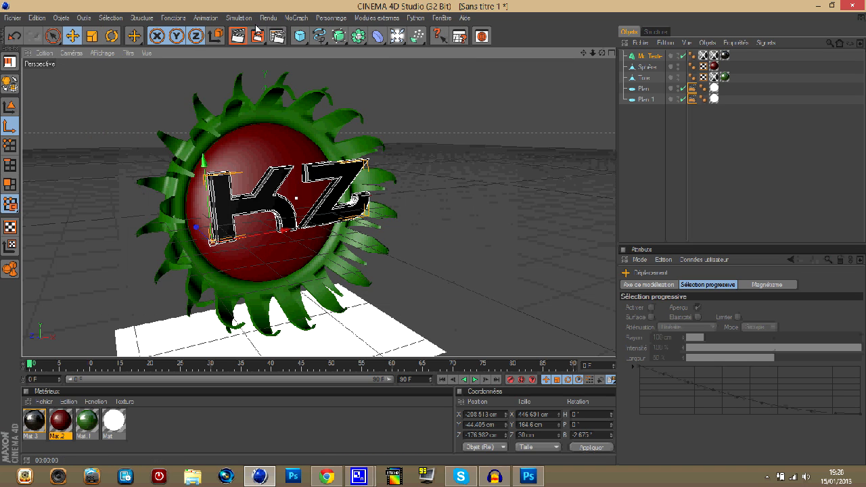
- Enable the alpha channel (Canal alpha) for saved images in the render settings
{"action": "left_click", "coordinate": [277, 36]}
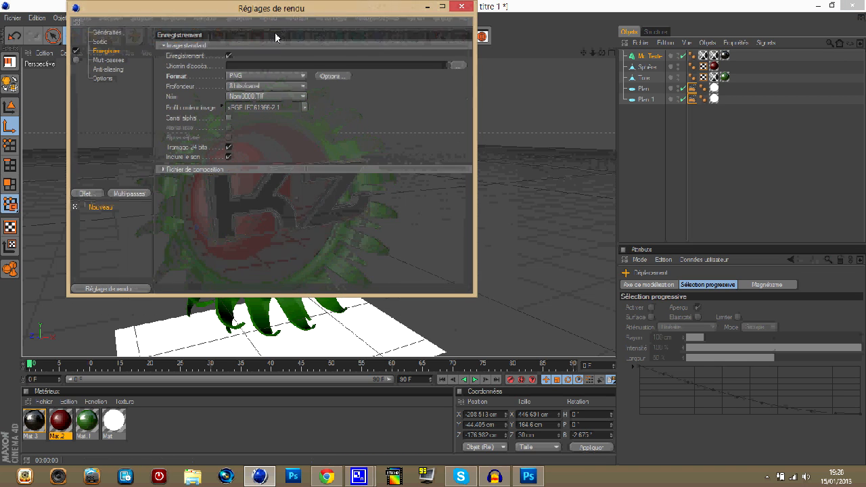
{"action": "left_click", "coordinate": [101, 42]}
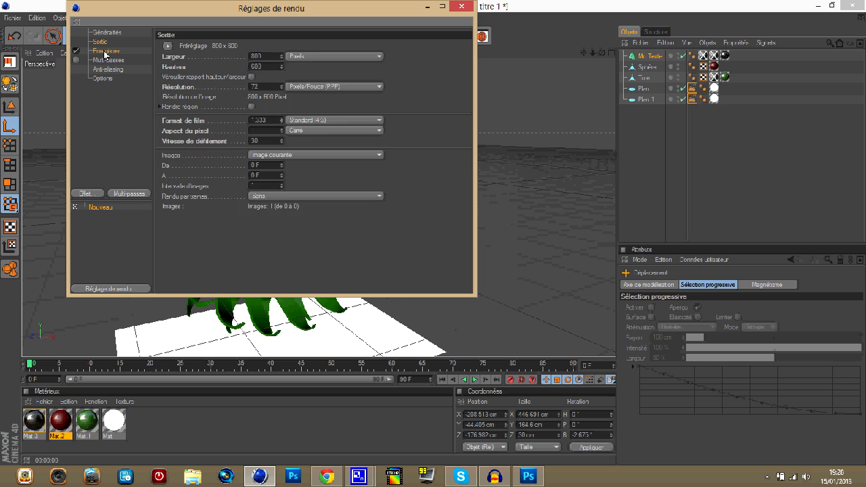
{"action": "left_click", "coordinate": [104, 52]}
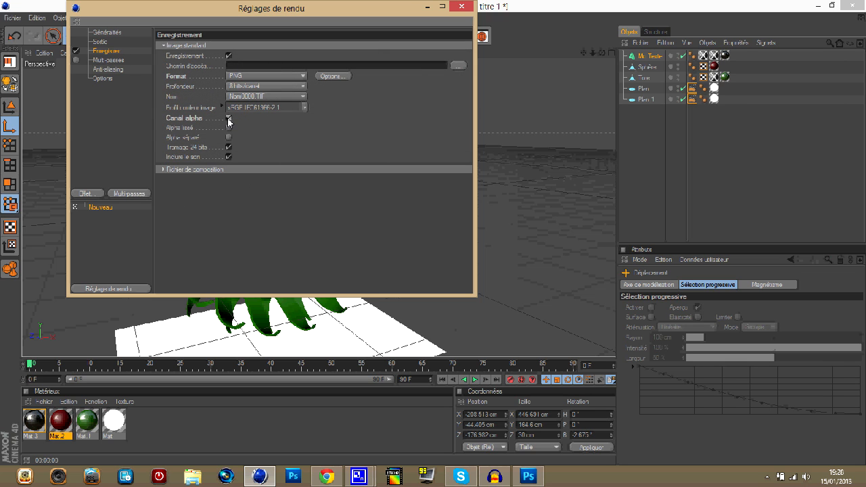
{"action": "left_click", "coordinate": [461, 7]}
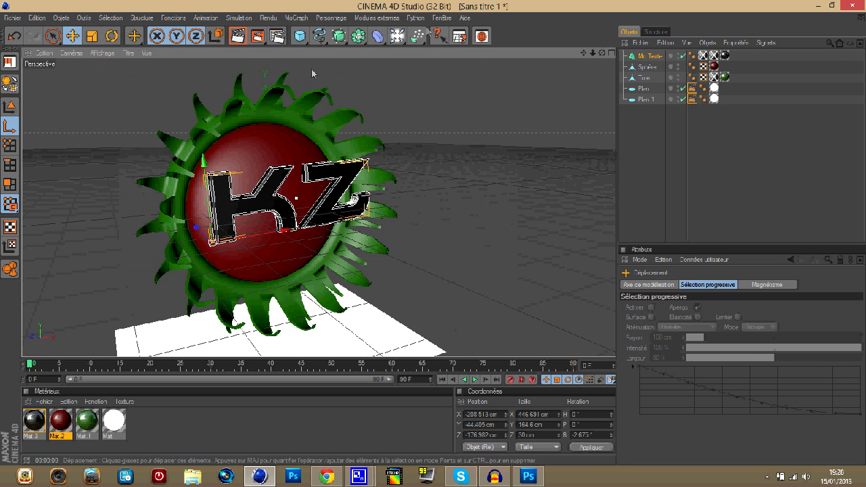
- Render the logo to the picture viewer with the alpha channel enabled, and close the viewer
{"action": "left_click", "coordinate": [258, 36]}
{"action": "left_click", "coordinate": [70, 23]}
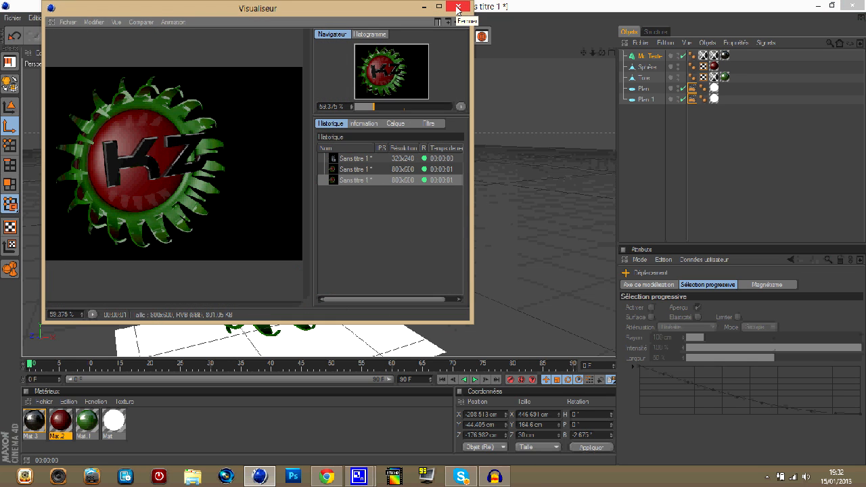
{"action": "left_click", "coordinate": [459, 8]}
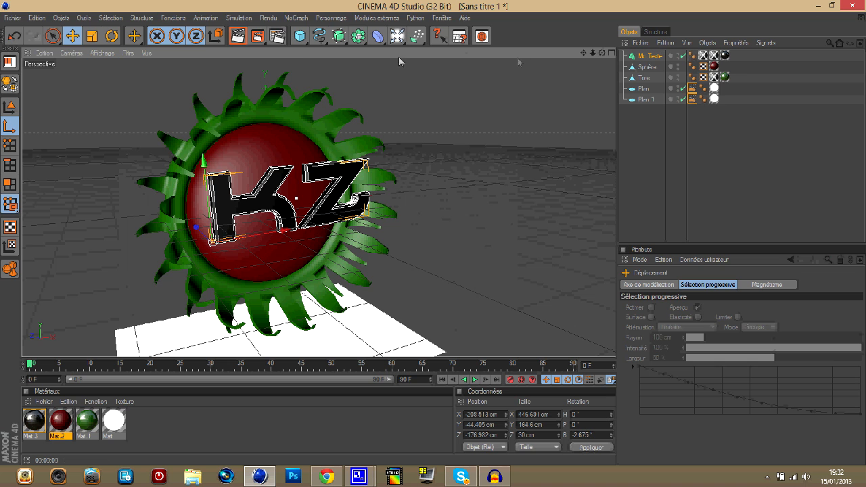
- Try to move the green spiked ring to about X 12.2 cm, Y -3.1 cm, Z -7.3 cm
{"action": "left_click", "coordinate": [238, 36]}
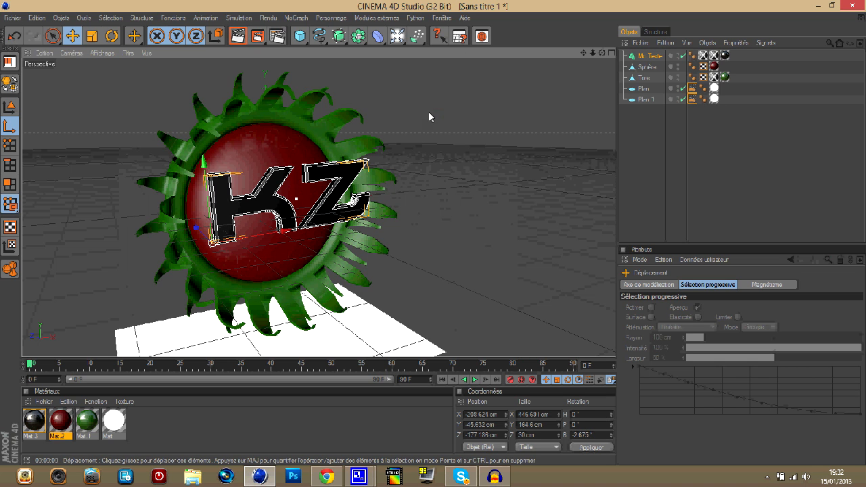
{"action": "left_click", "coordinate": [291, 144]}
{"action": "left_click", "coordinate": [312, 121]}
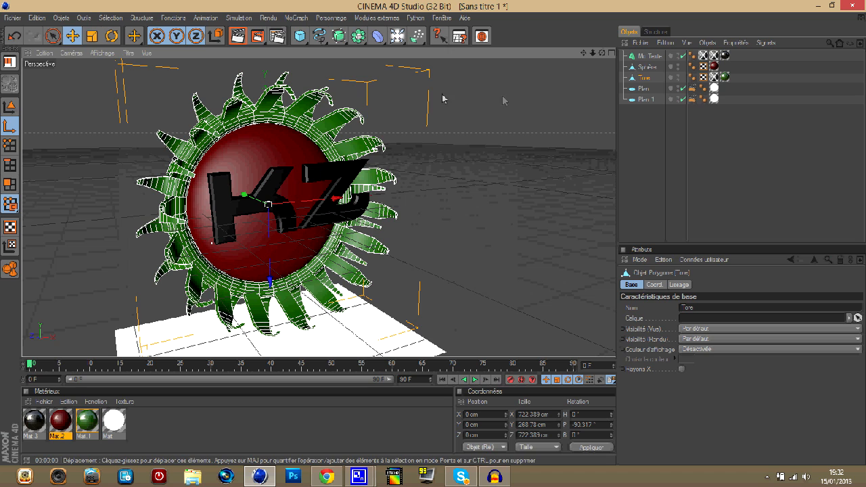
{"action": "left_click_drag", "start_coordinate": [269, 152], "coordinate": [271, 154]}
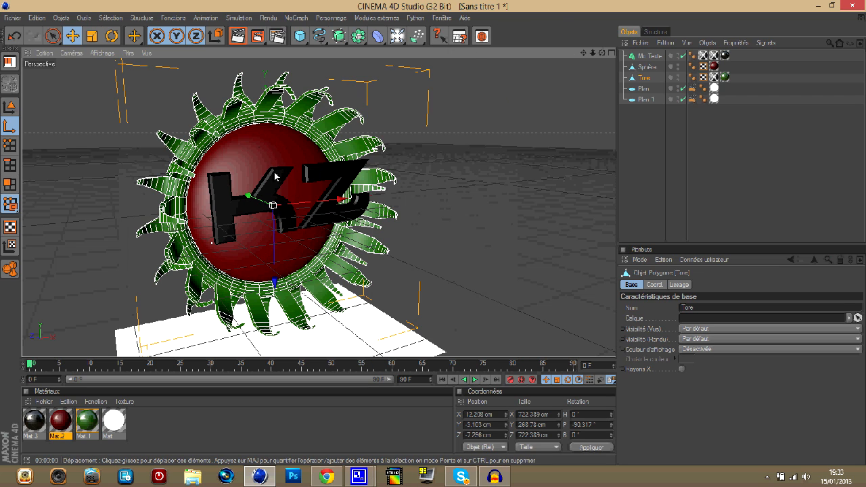
- Nudge the KZ text to about Y -43.2 cm, Z -176.8 cm, and render the logo from the oblique angle and the front
{"action": "left_click", "coordinate": [278, 179]}
{"action": "left_click_drag", "start_coordinate": [325, 179], "coordinate": [326, 177]}
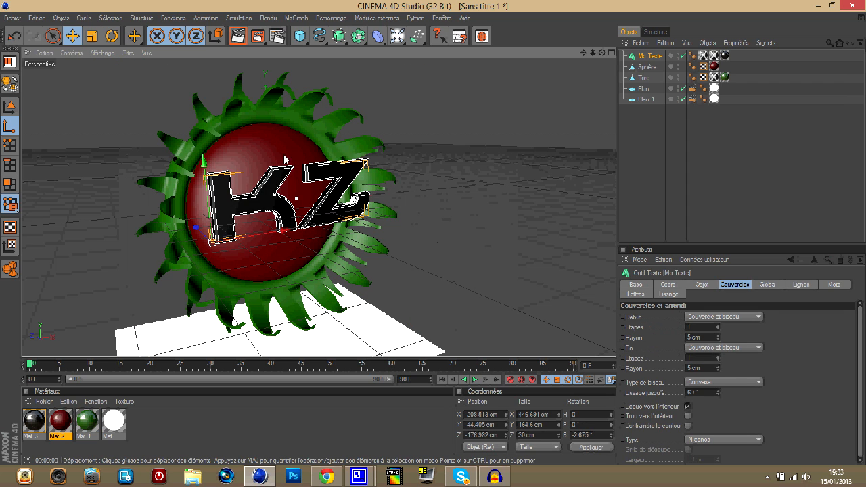
{"action": "left_click", "coordinate": [242, 42]}
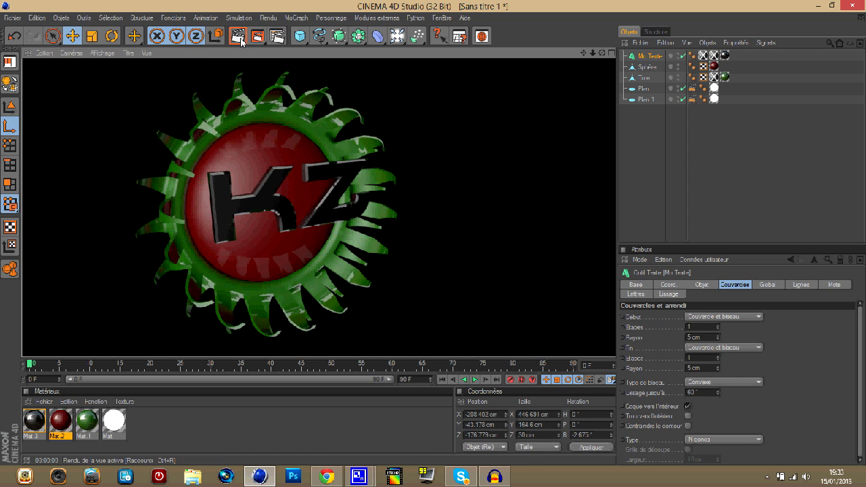
{"action": "left_click_drag", "start_coordinate": [602, 52], "coordinate": [434, 237]}
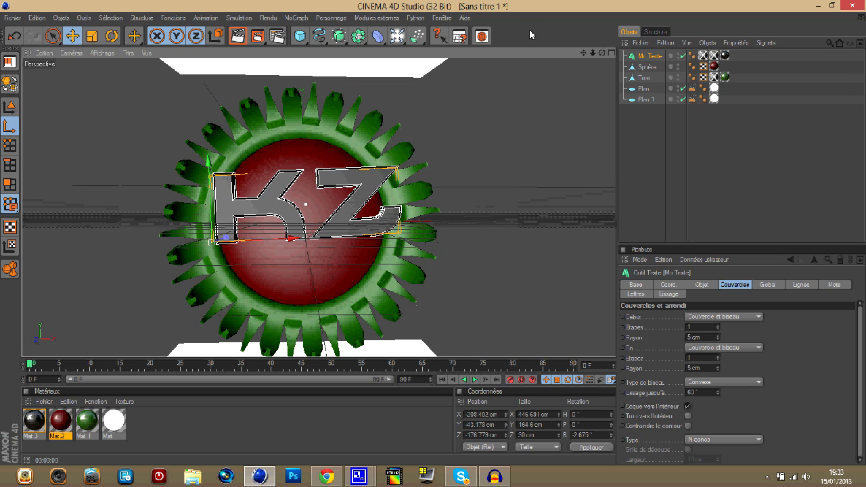
{"action": "left_click", "coordinate": [243, 39]}
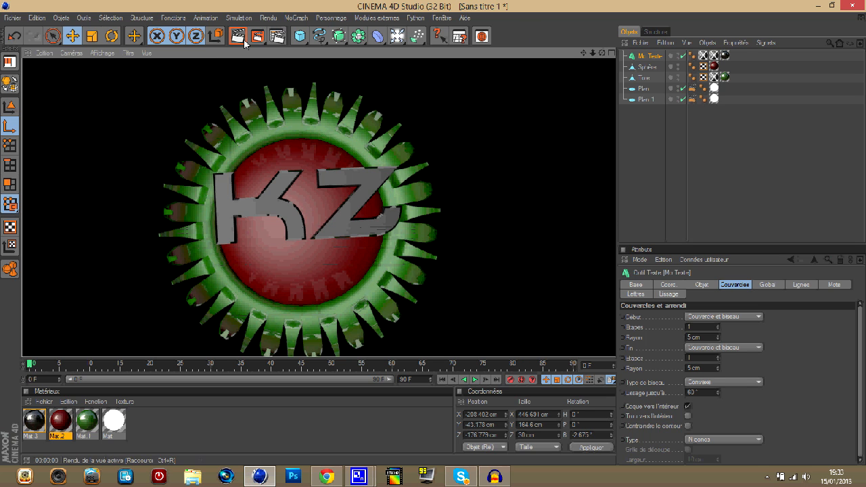